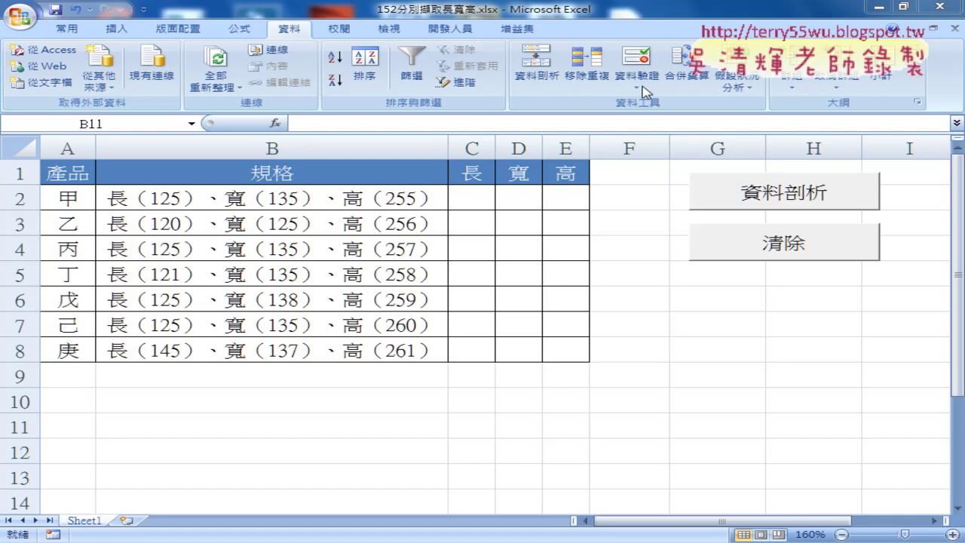
Step: Dismiss the unused data validation options and select the size descriptions in B2:B8
left_click(645, 90)
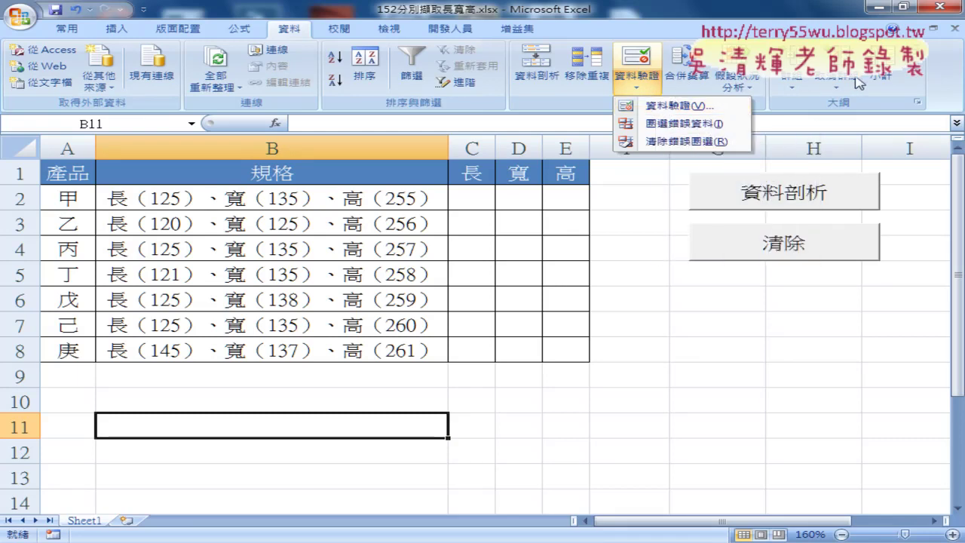
left_click(688, 21)
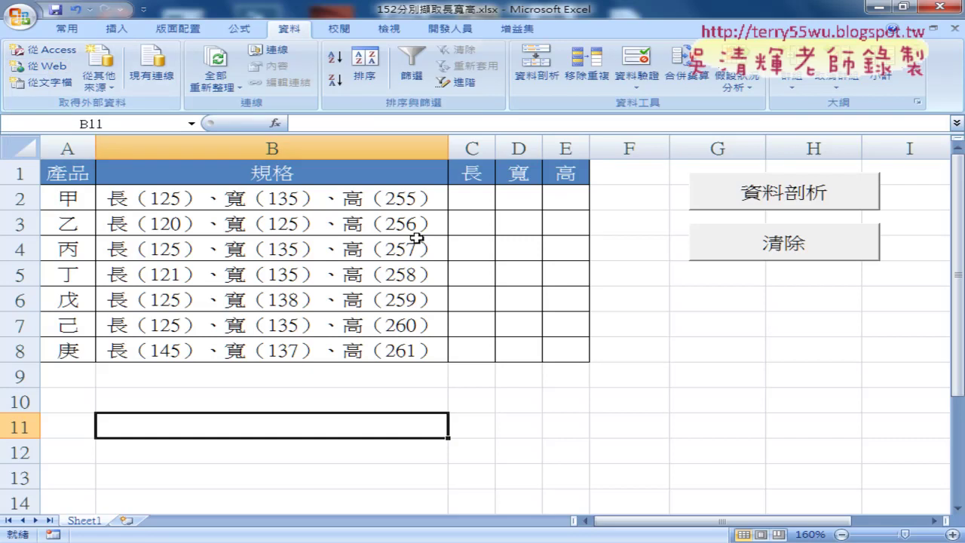
left_click(415, 239)
left_click(363, 204)
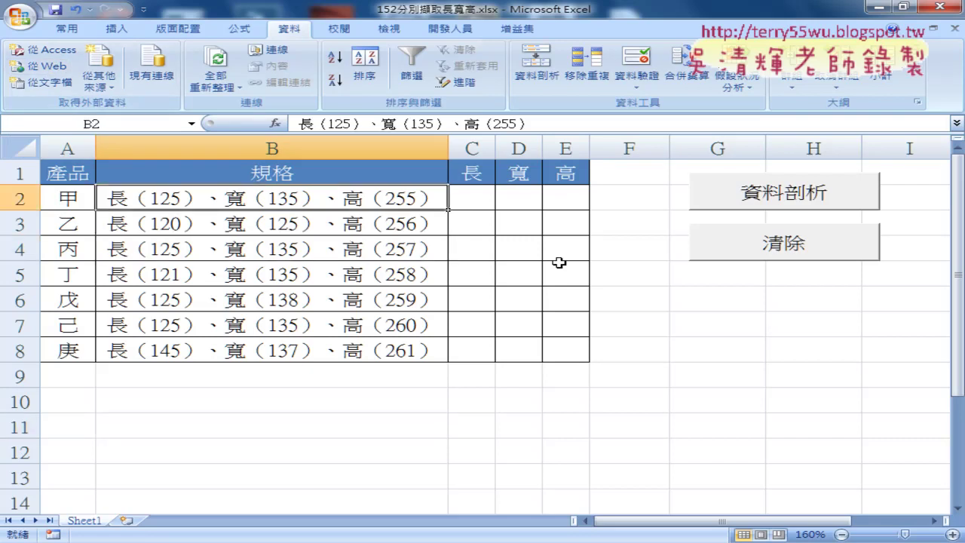
left_click(684, 317)
left_click(354, 200)
key("ctrl+shift+Down")
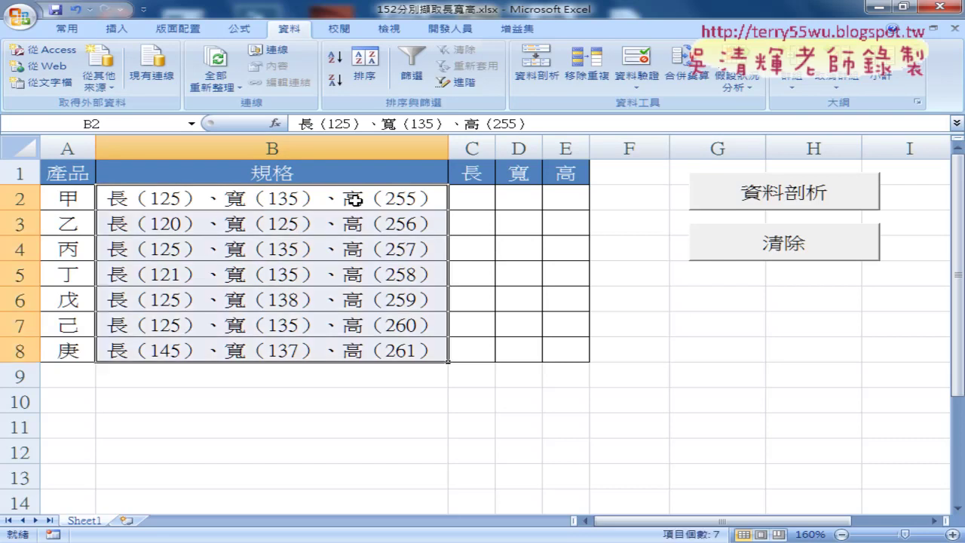
Step: Start a fixed-width Text to Columns split with breaks around the length, width and height numbers
left_click(536, 69)
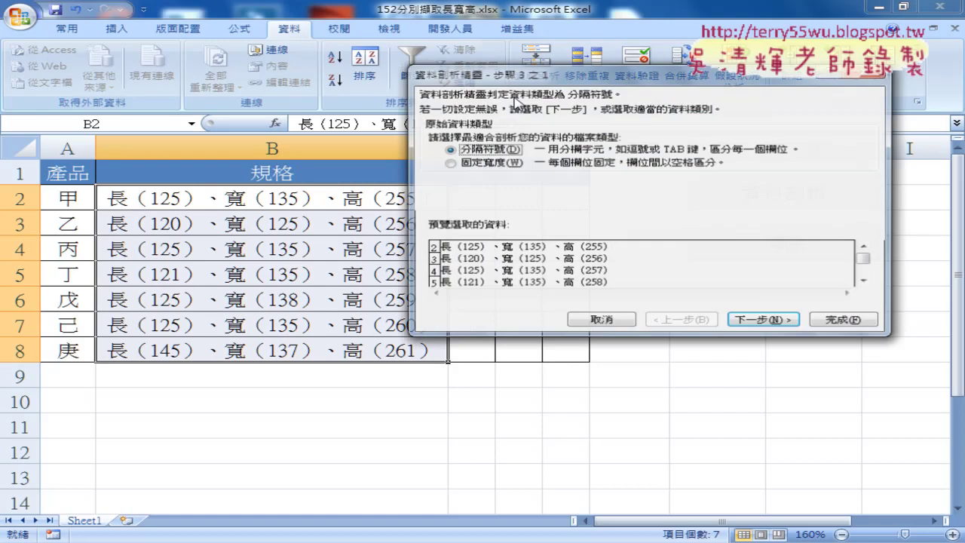
left_click(475, 163)
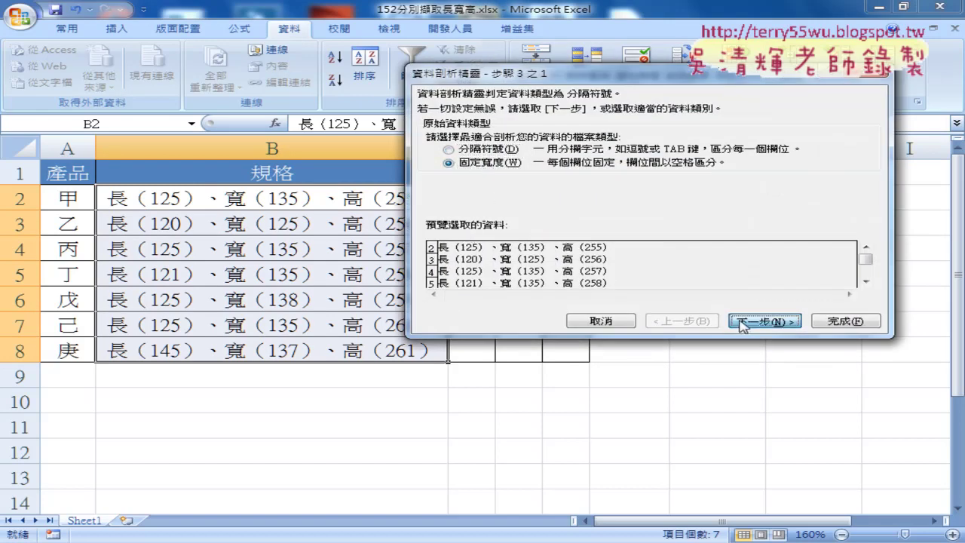
left_click(764, 320)
left_click(448, 245)
left_click(466, 243)
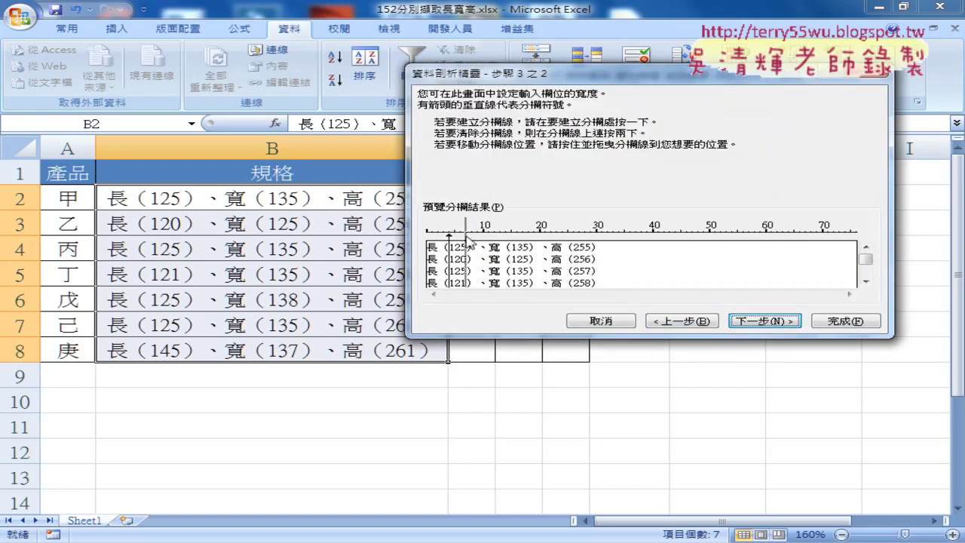
left_click(511, 238)
left_click(528, 237)
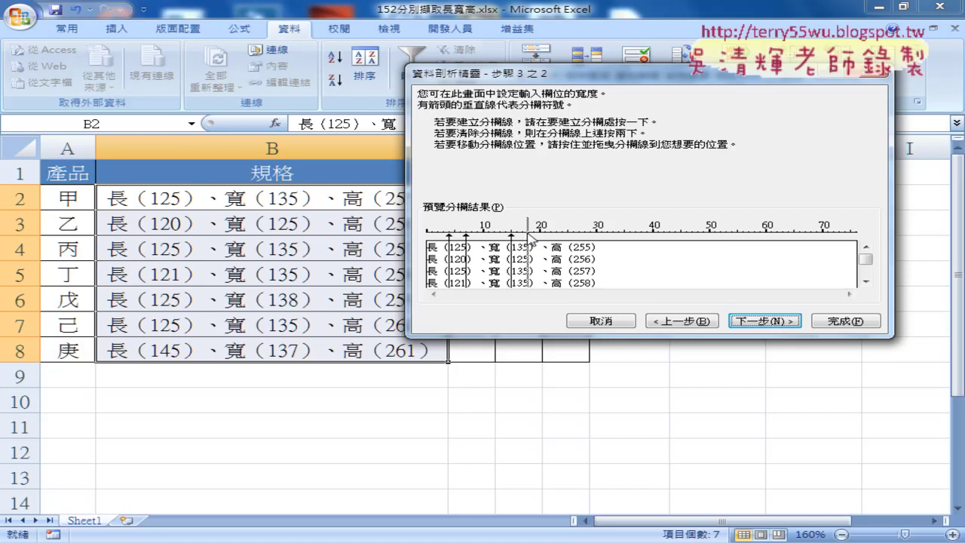
left_click(573, 235)
left_click(590, 239)
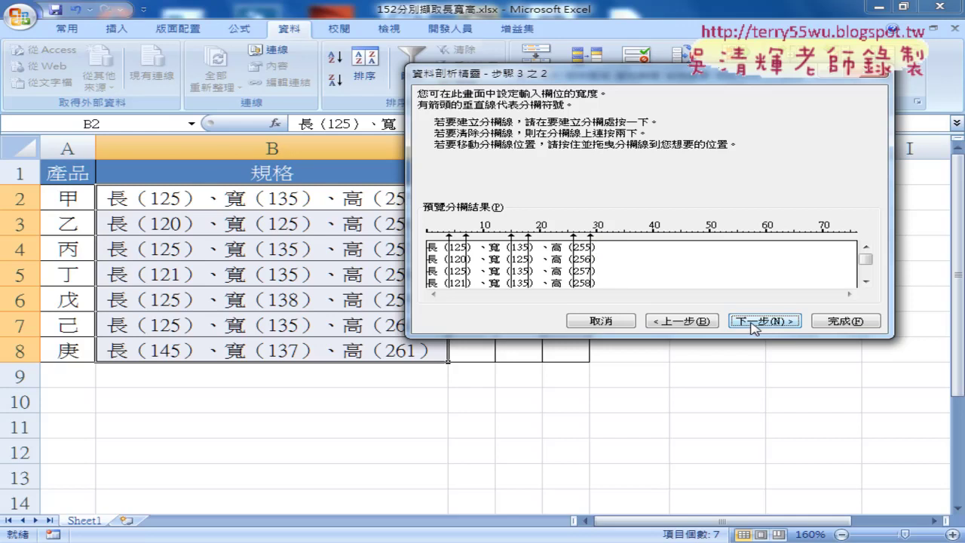
Step: Skip the four text parts so only the length, width and height numbers are imported
left_click(751, 323)
left_click(469, 168)
left_click(502, 261)
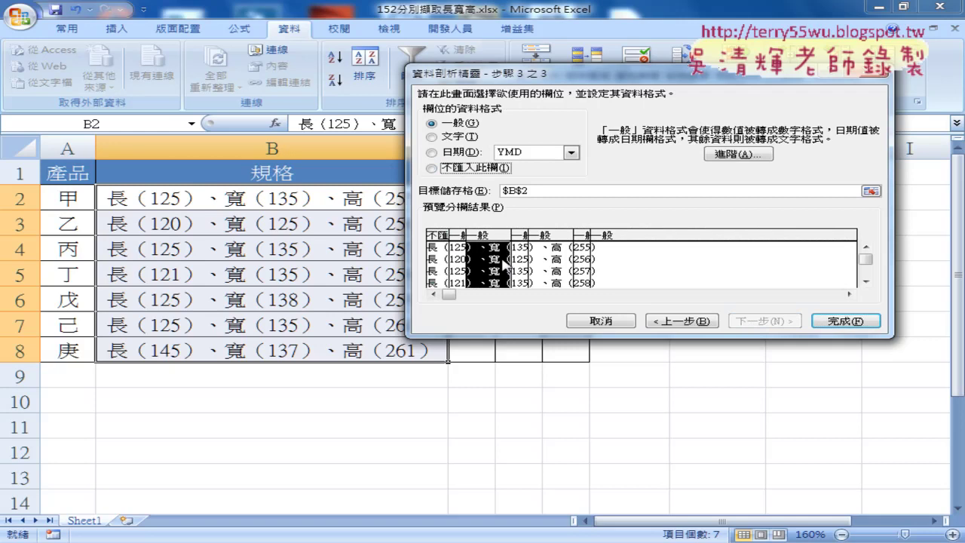
left_click(467, 169)
left_click(562, 255)
left_click(475, 171)
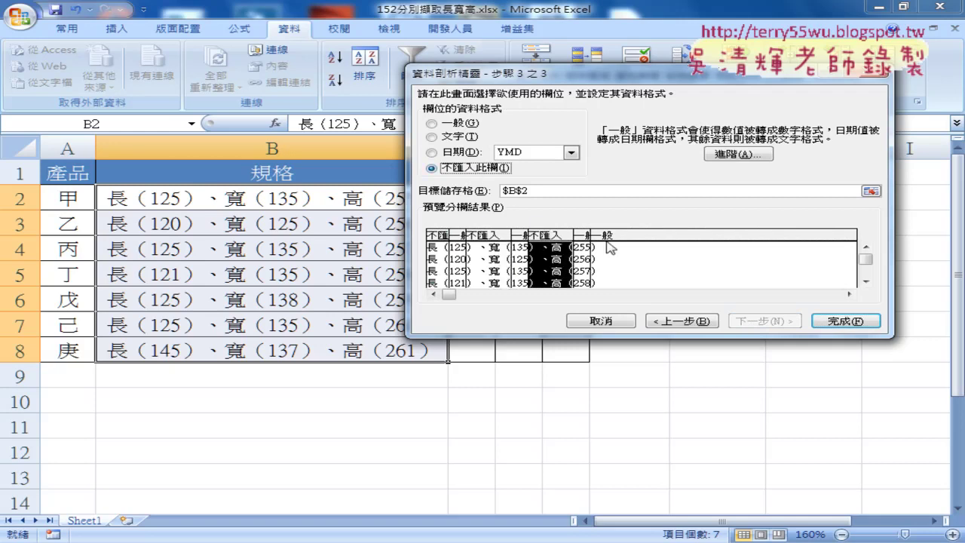
left_click(609, 247)
left_click(481, 168)
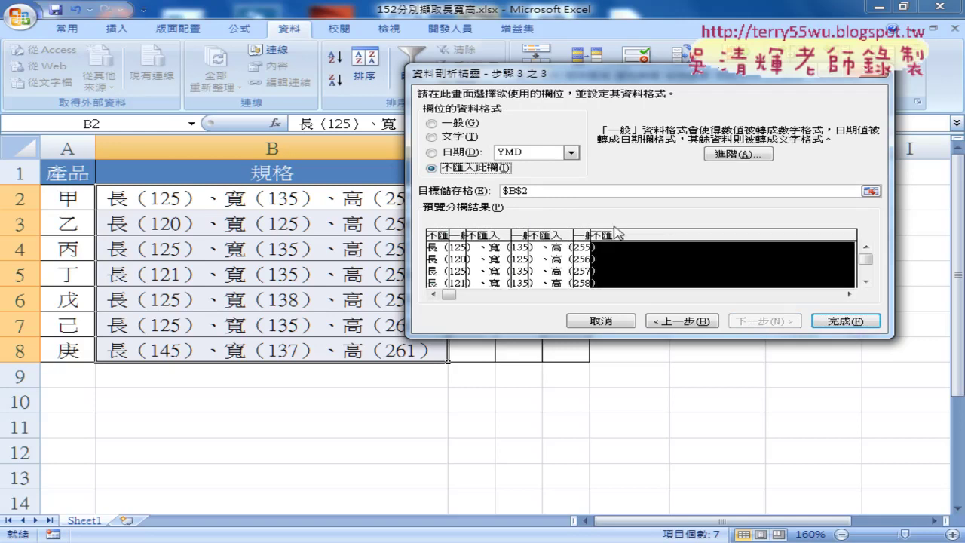
Step: Set the split's destination to cell C2 and finish the wizard
left_click(520, 191)
mouse_move(598, 75)
left_mouse_down()
mouse_move(721, 127)
mouse_move(492, 155)
left_mouse_up()
left_click(460, 198)
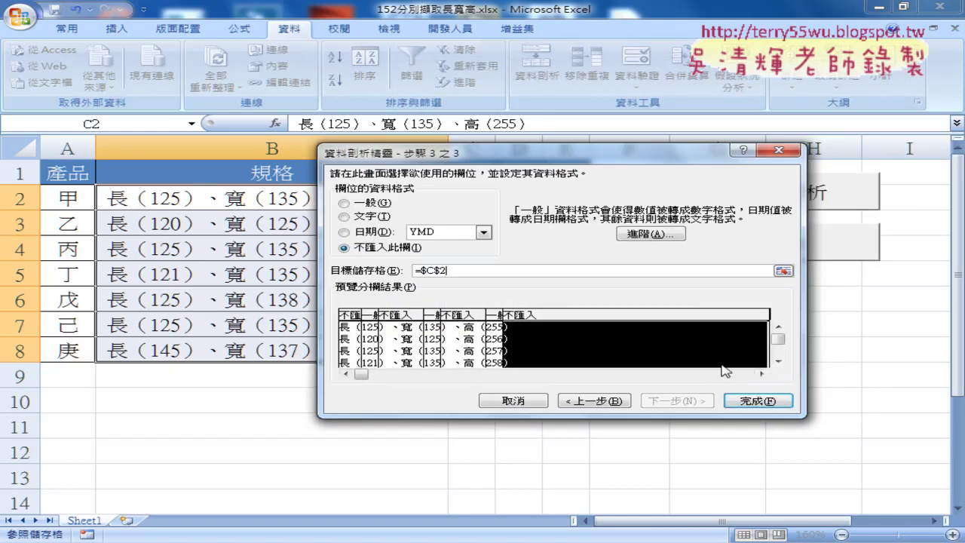
left_click(754, 399)
Step: Confirm replacing the target cells, then delete the split values in C2:E8
left_click(461, 314)
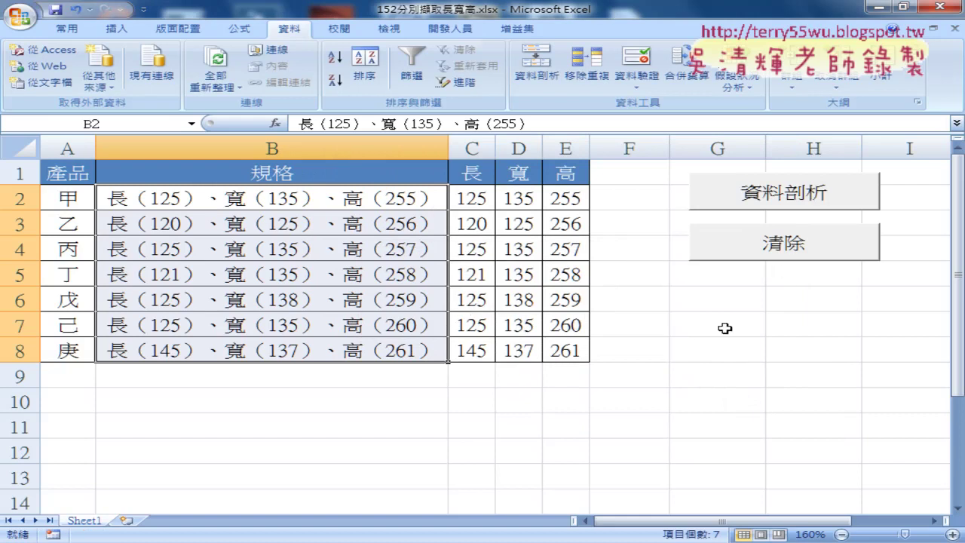
left_click(469, 200)
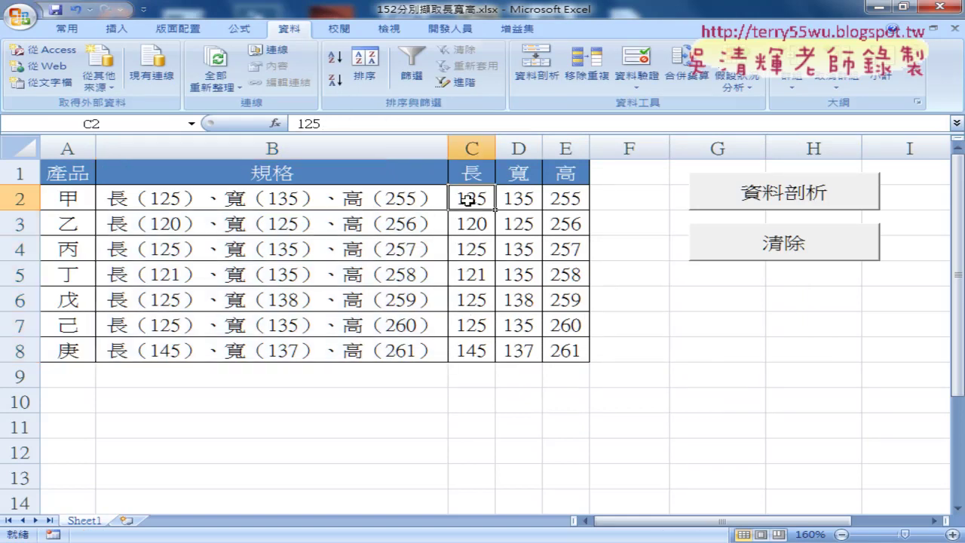
key("shift+Right")
key("shift+Right")
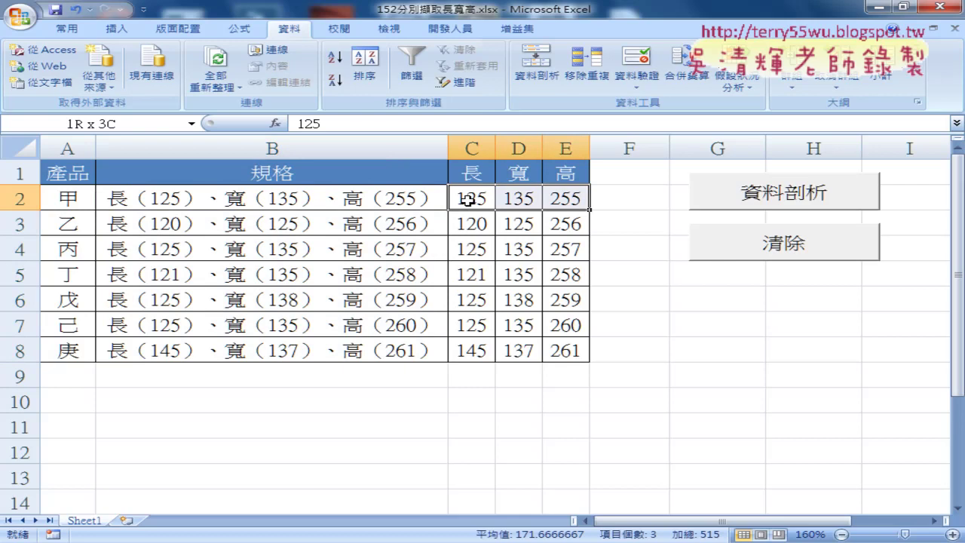
key("ctrl+shift+Down")
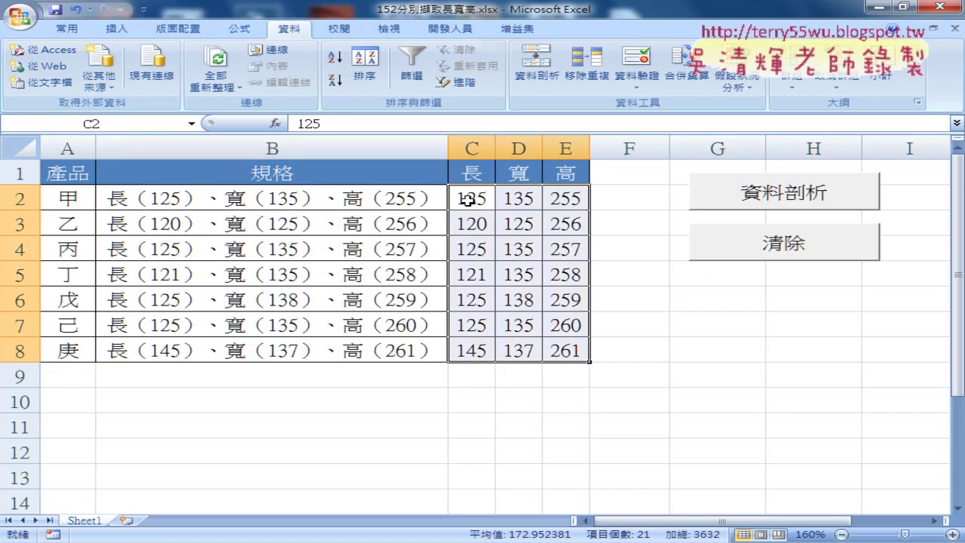
key("Delete")
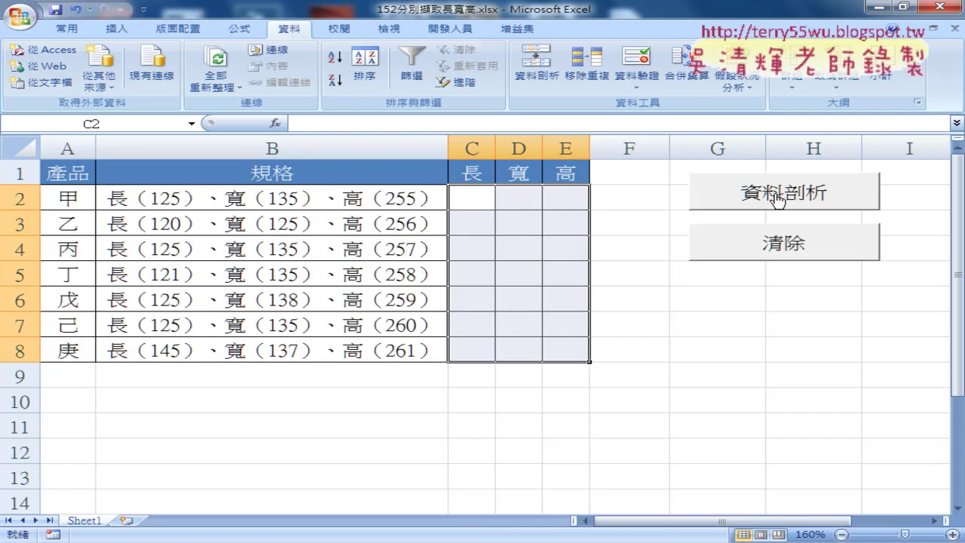
Step: Twice run the 資料剖析 macro, confirm the replacement, and clear the results with 清除
left_click(777, 315)
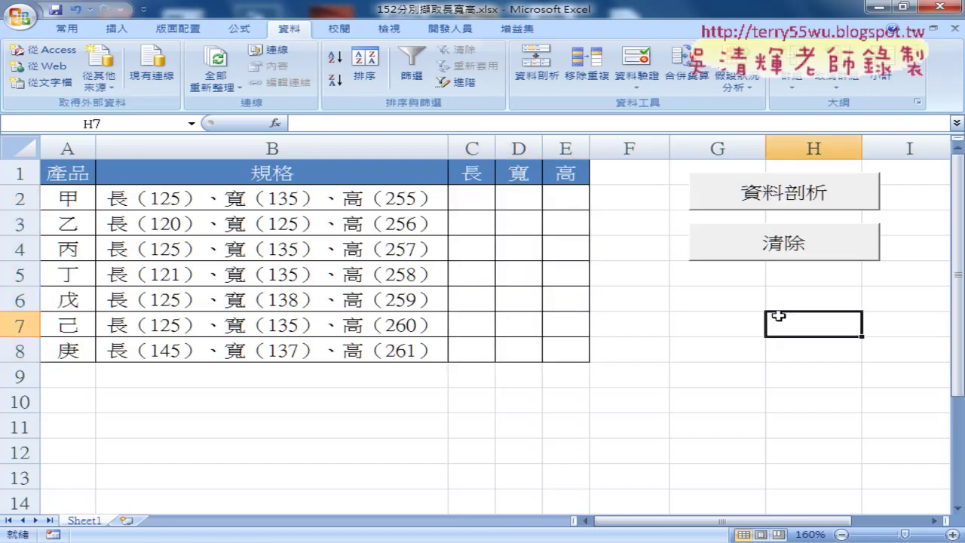
left_click(767, 197)
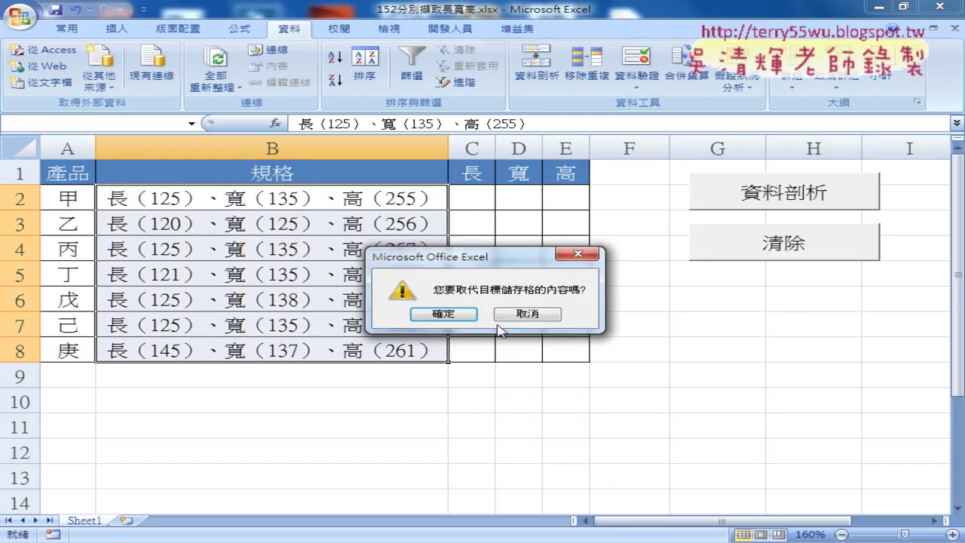
left_click(459, 315)
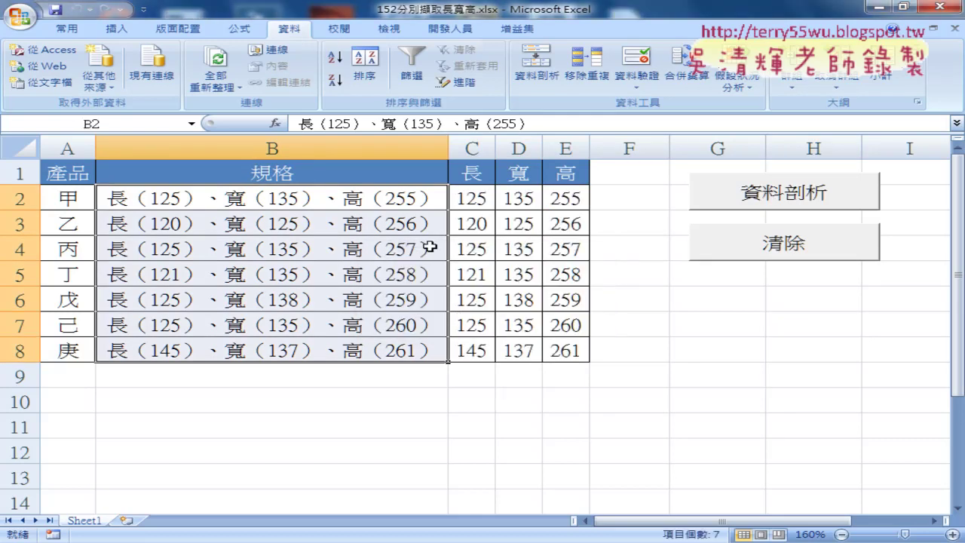
left_click(786, 250)
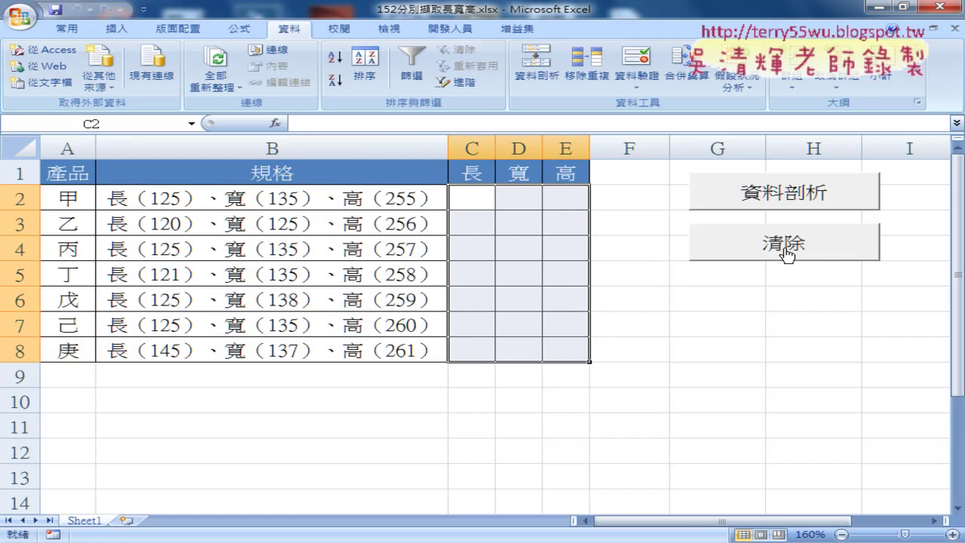
left_click(784, 199)
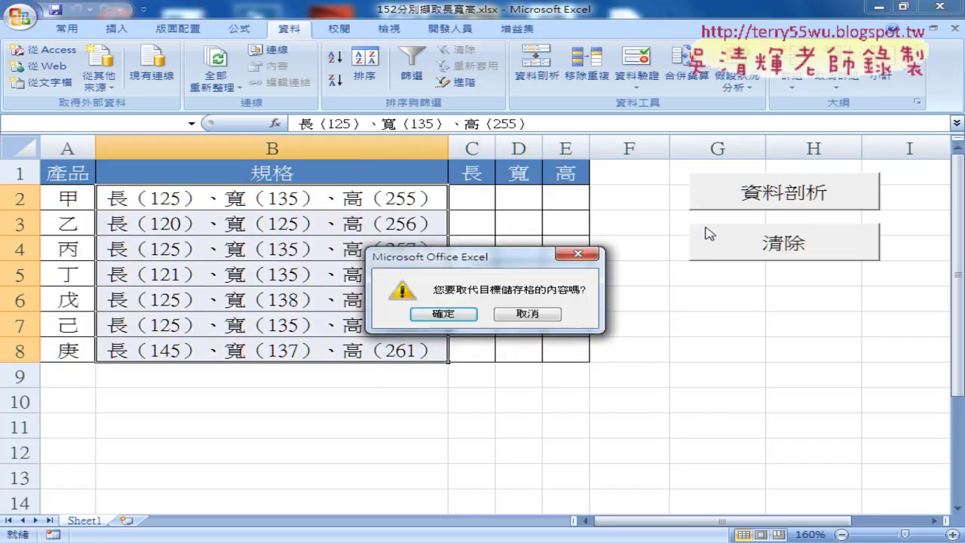
left_click(447, 315)
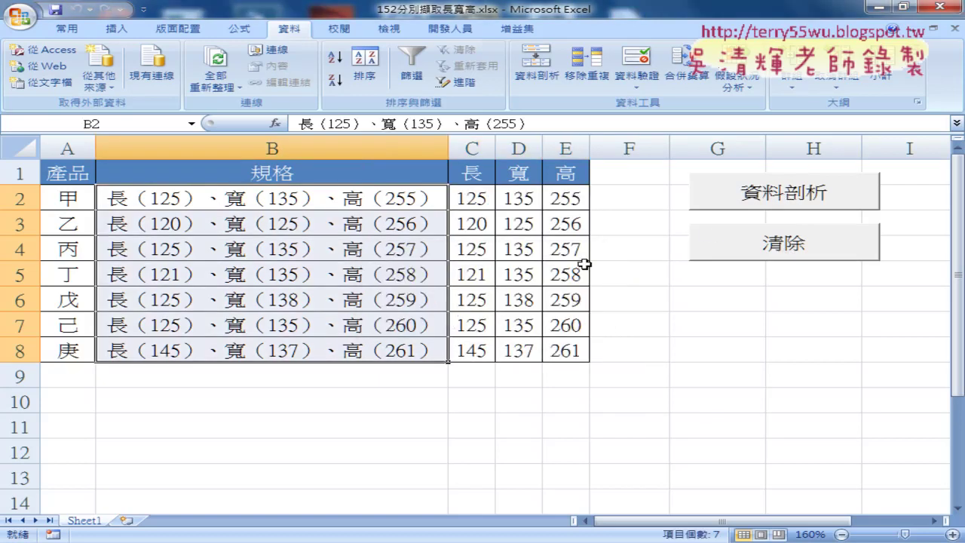
left_click(718, 243)
left_click(660, 285)
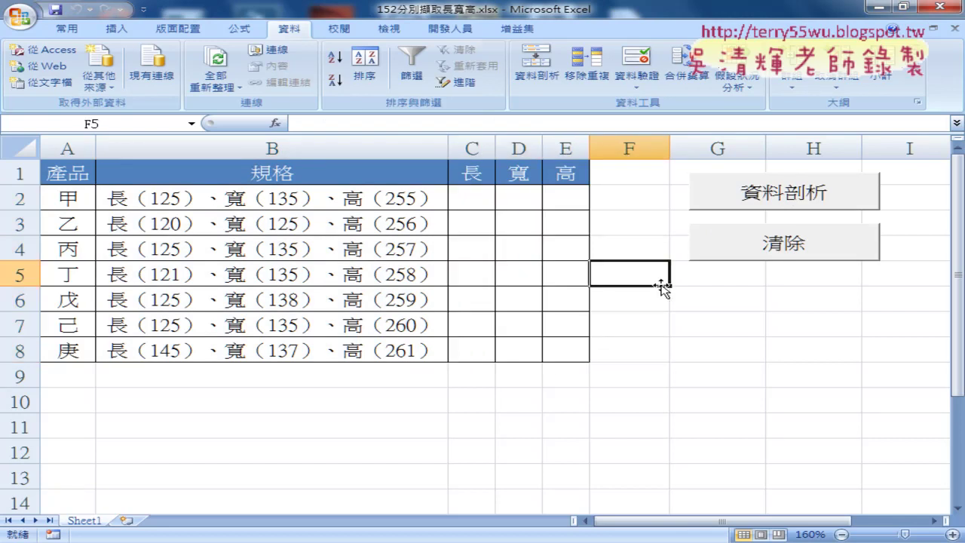
Step: Run the 資料剖析 macro button so the split starts
left_click(777, 190)
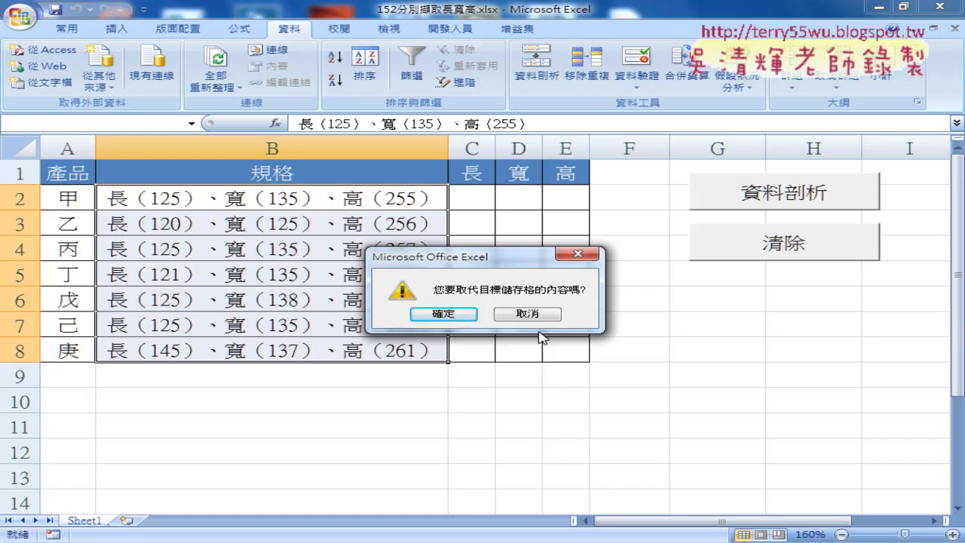
Step: Confirm the replacement, clear with 清除, rerun 資料剖析 and confirm, then clear again
left_click(443, 314)
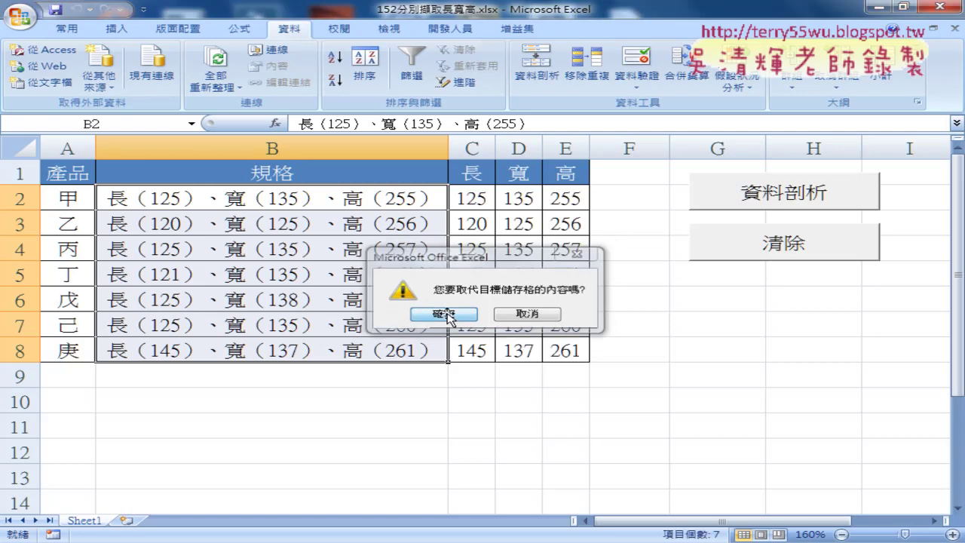
left_click(766, 253)
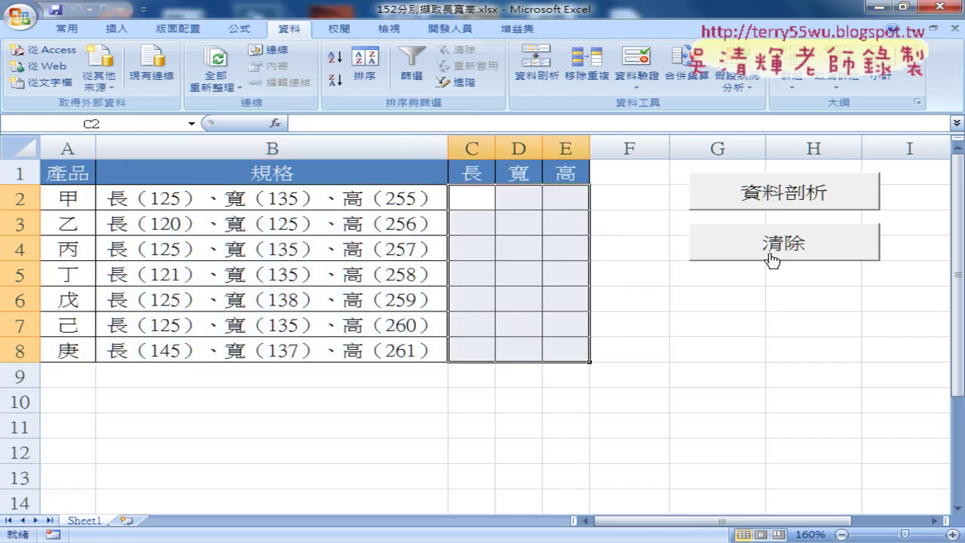
left_click(768, 199)
left_click(467, 316)
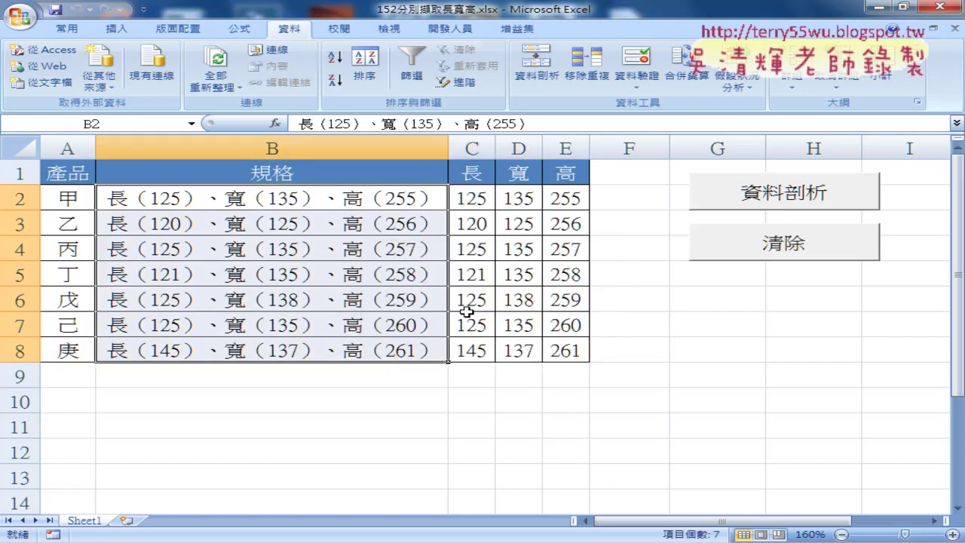
left_click(732, 256)
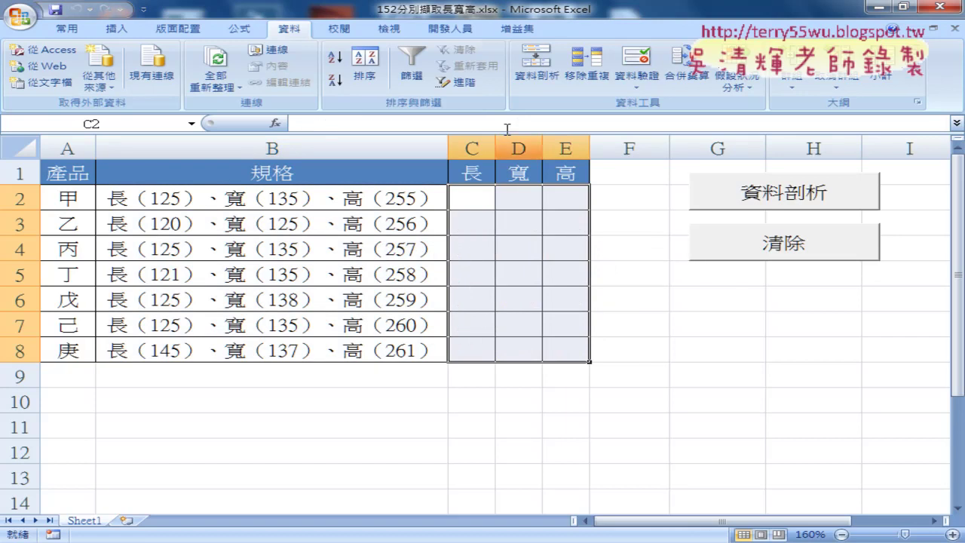
Step: Open the 資料剖析 macro's code for editing from the Developer Macros list
left_click(448, 30)
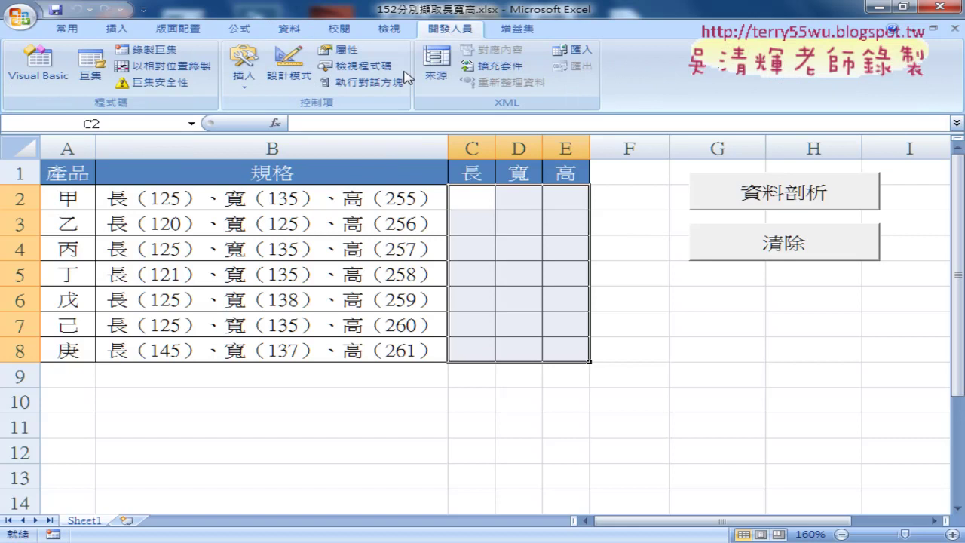
left_click(91, 68)
left_click(431, 218)
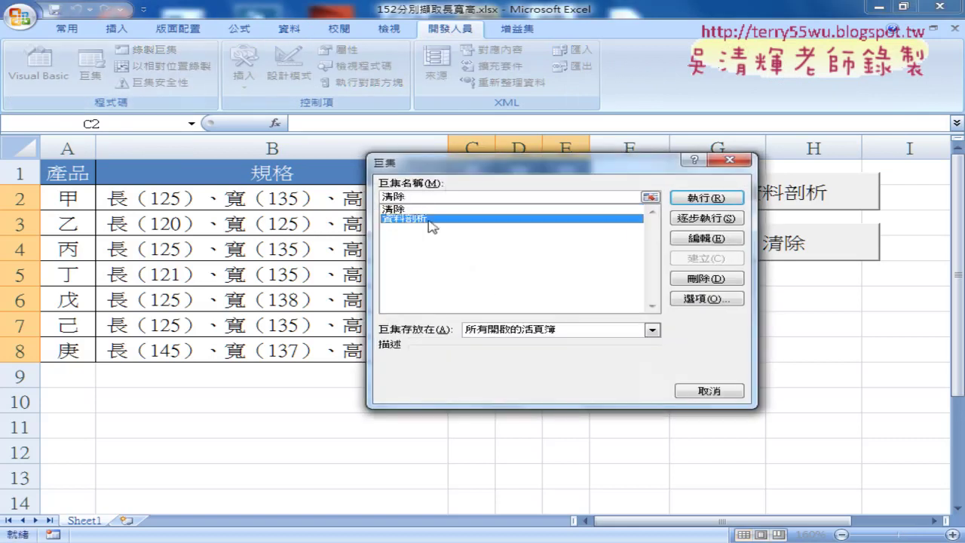
left_click(695, 238)
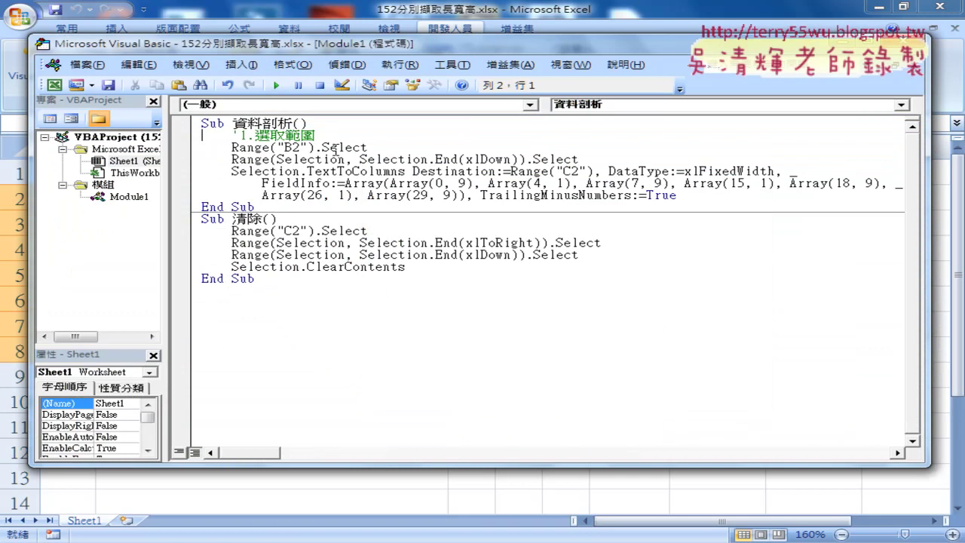
Step: Insert apostrophe comment lines after Range("B2").Select and before the TextToColumns step
left_click_drag(367, 148, 254, 147)
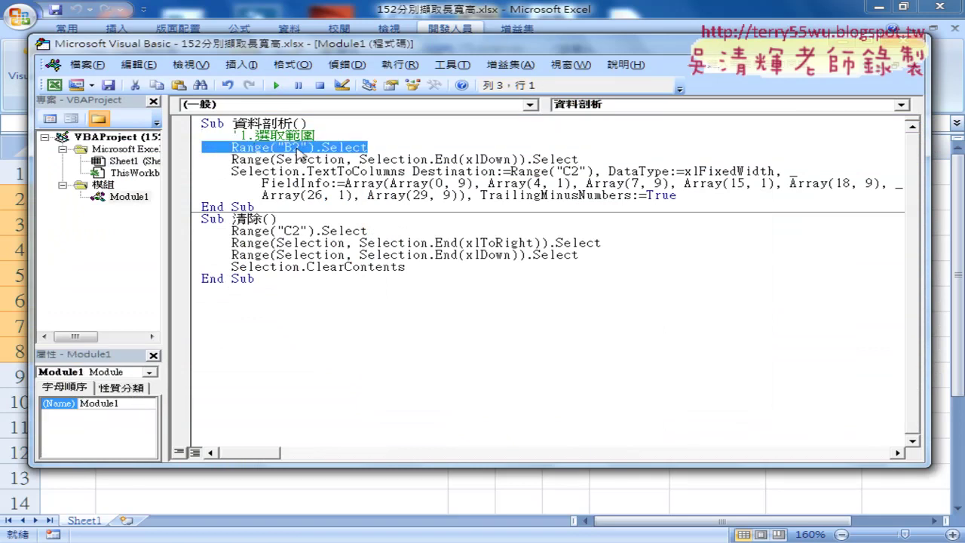
left_click(378, 145)
key("Return")
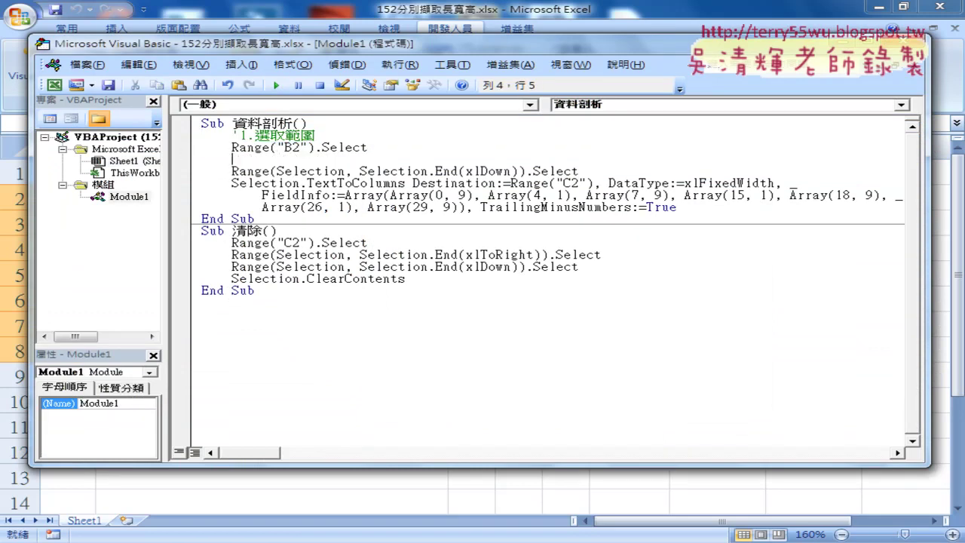
type("'")
left_click(234, 171)
key("End")
key("Return")
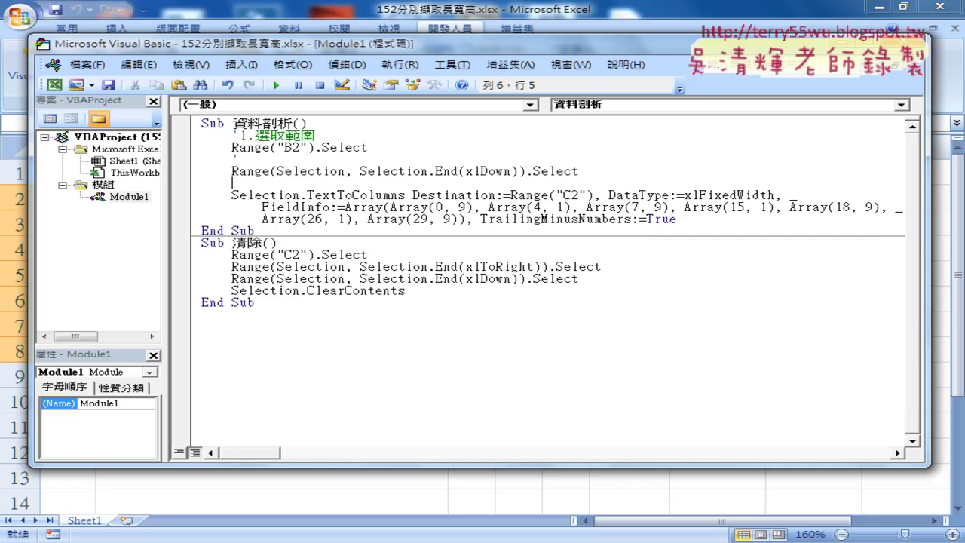
type("'")
Step: Inspect the TextToColumns call, narrow the editor, and rerun 資料剖析 from the worksheet
left_click_drag(307, 194, 406, 195)
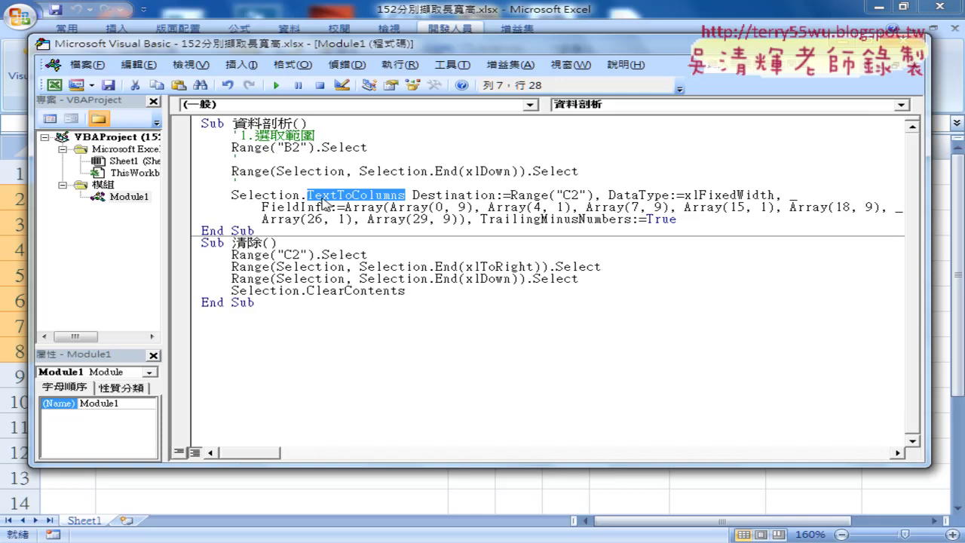
left_click_drag(352, 194, 406, 194)
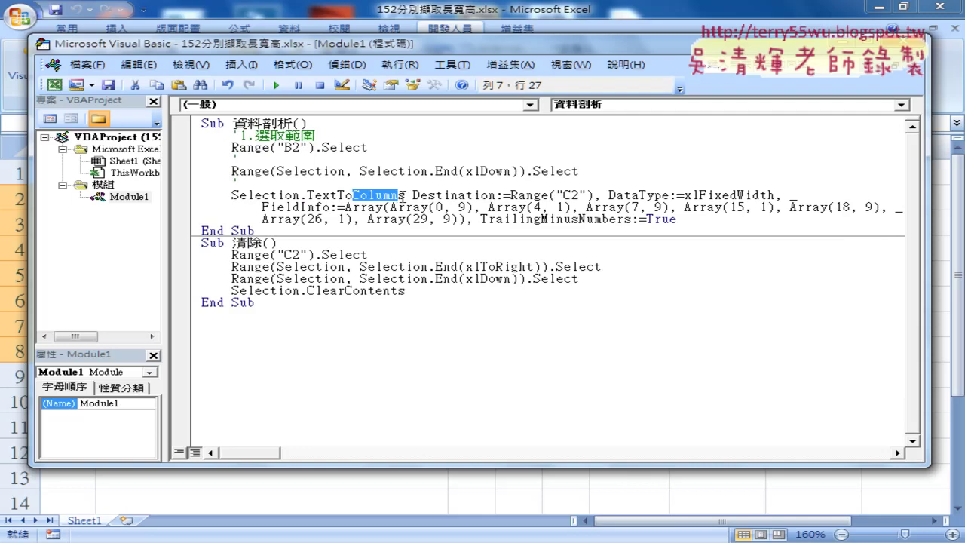
left_click(435, 195)
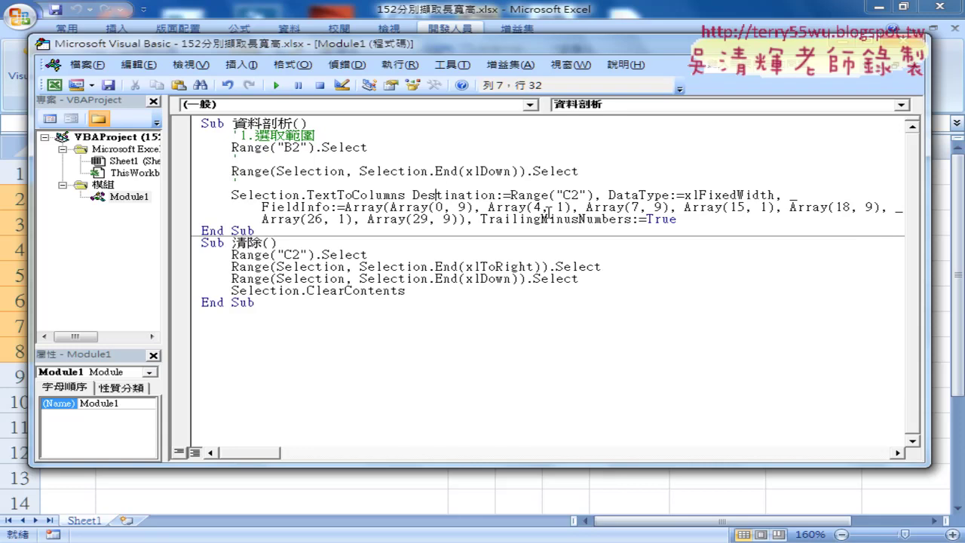
left_click_drag(929, 270, 899, 268)
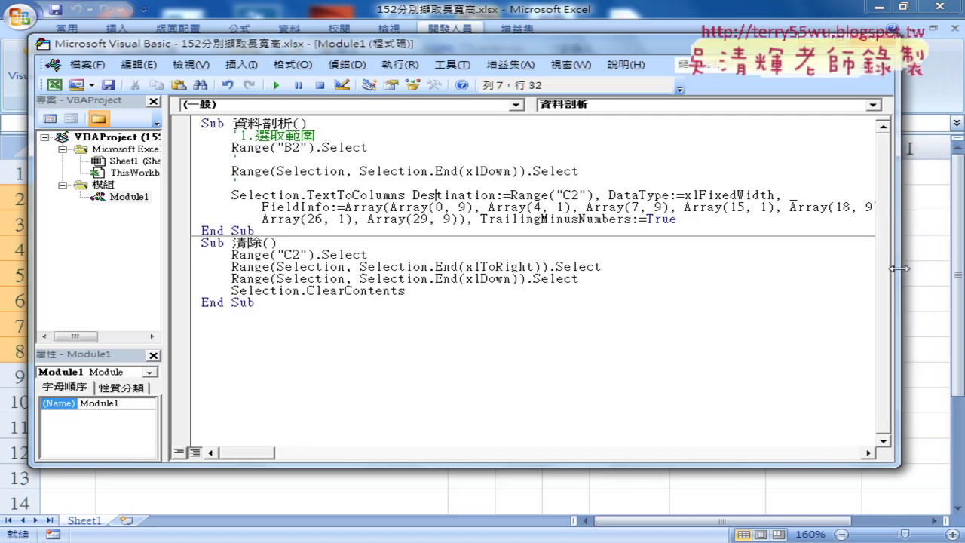
left_click(909, 276)
left_click(792, 202)
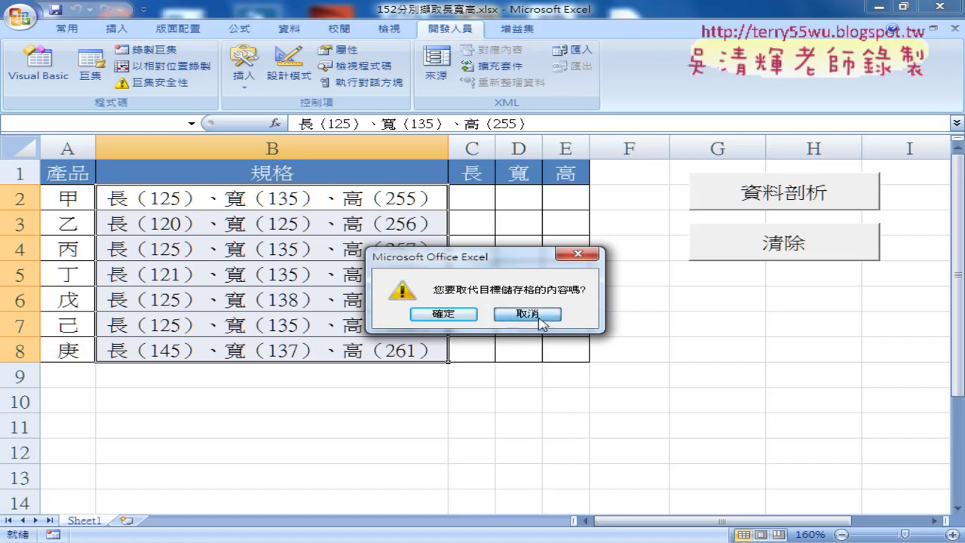
Step: Cancel the replace prompt and choose Debug on the resulting runtime error 1004
left_click(539, 318)
left_click(532, 260)
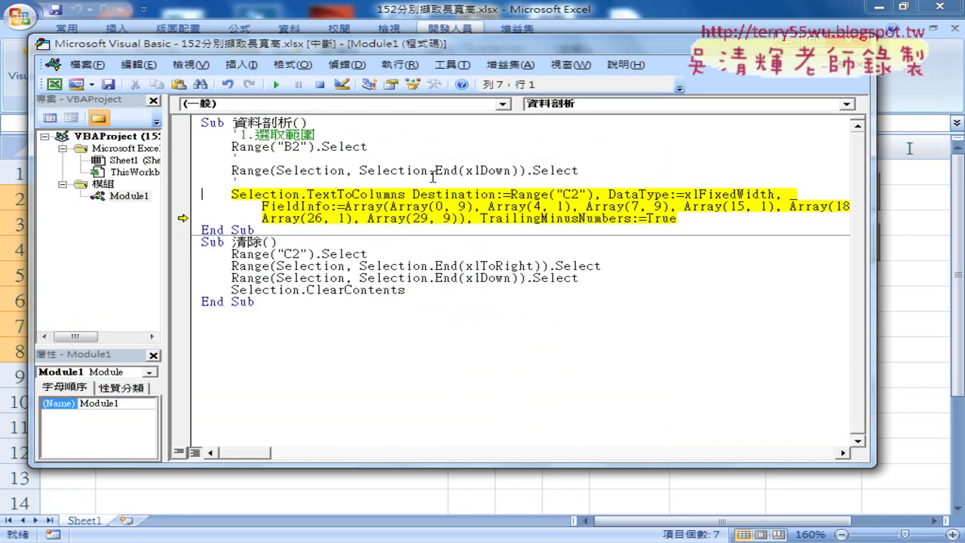
Step: Reset the macro and add indented blank lines after Sub 資料剖析() and before End Sub
left_click(320, 85)
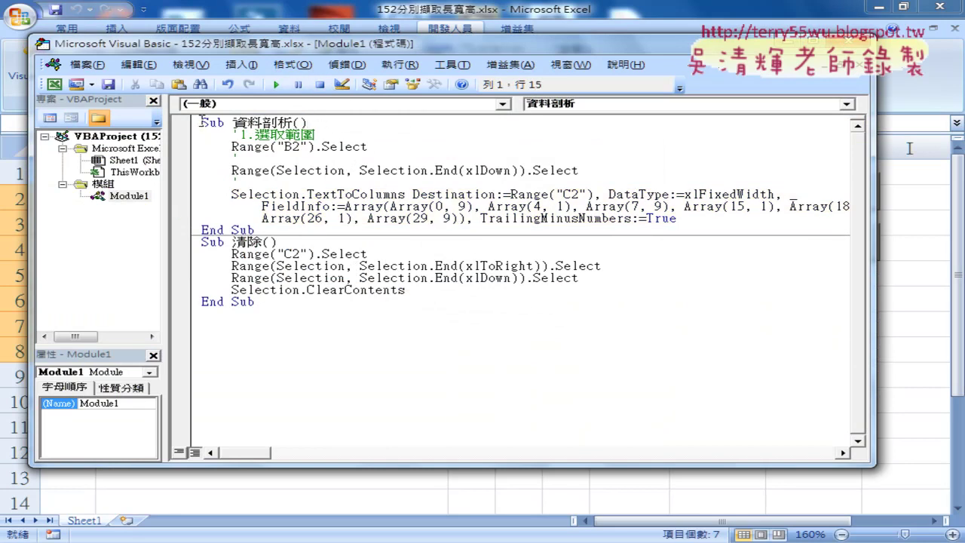
left_click(341, 123)
key("Return")
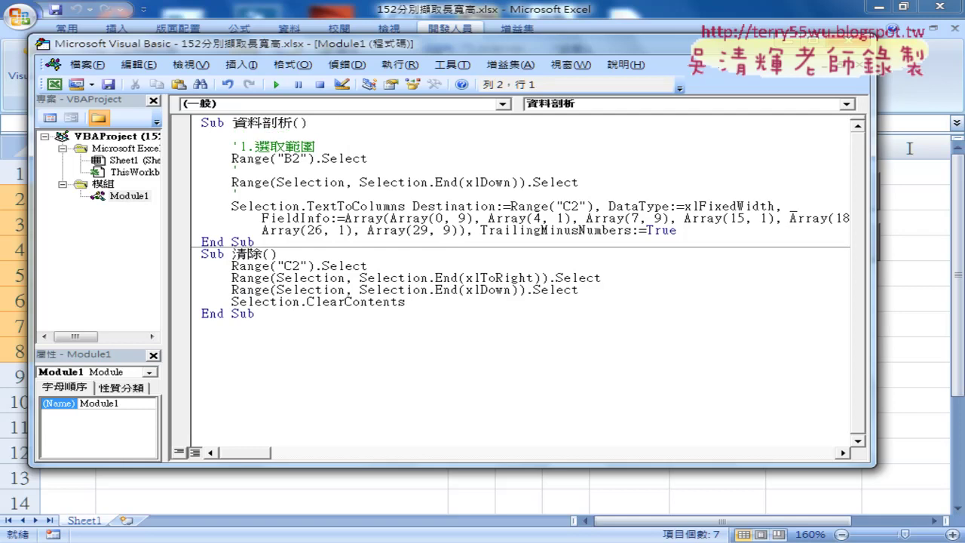
key("Tab")
left_click(202, 241)
key("Return")
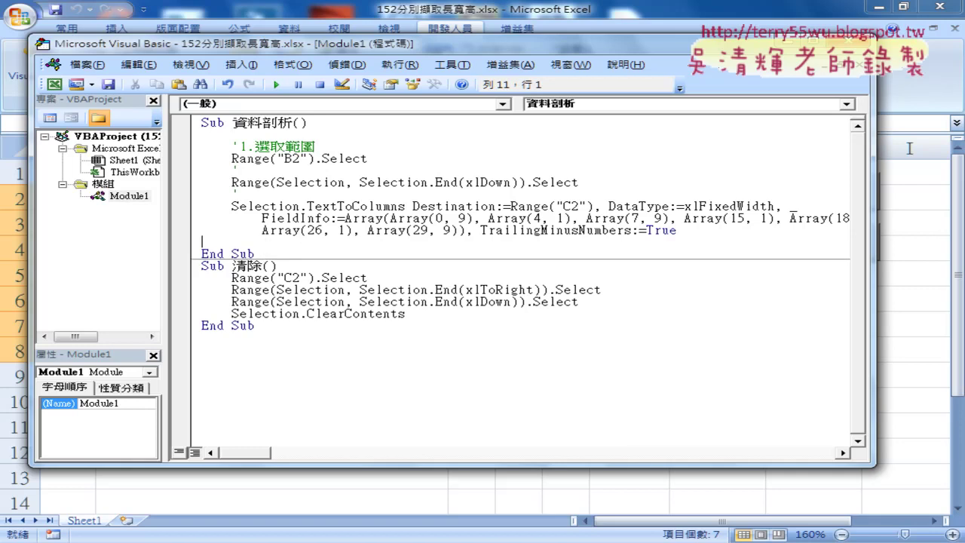
key("Tab")
left_click(268, 134)
Step: Type application. on the blank first line of 資料剖析 to bring up the member list
type("a")
type("p")
type("p")
type("lica")
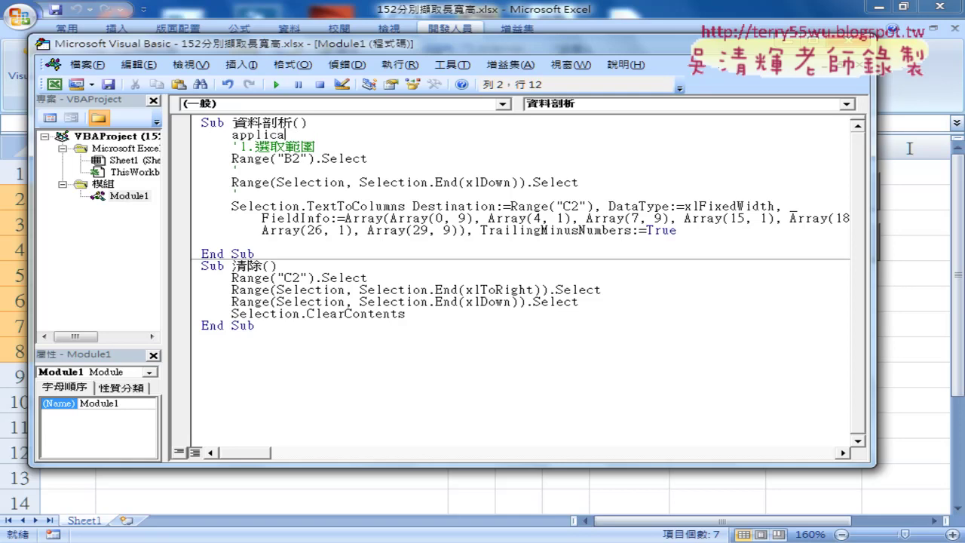
type("tio")
type("n")
type(".")
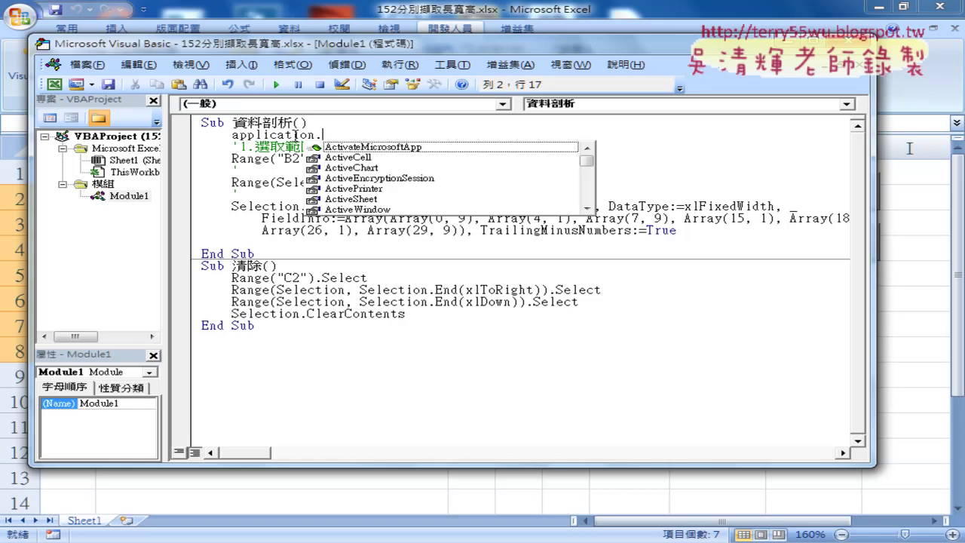
Step: Complete the first line as Application.DisplayAlerts = False using the IntelliSense suggestions
type("d")
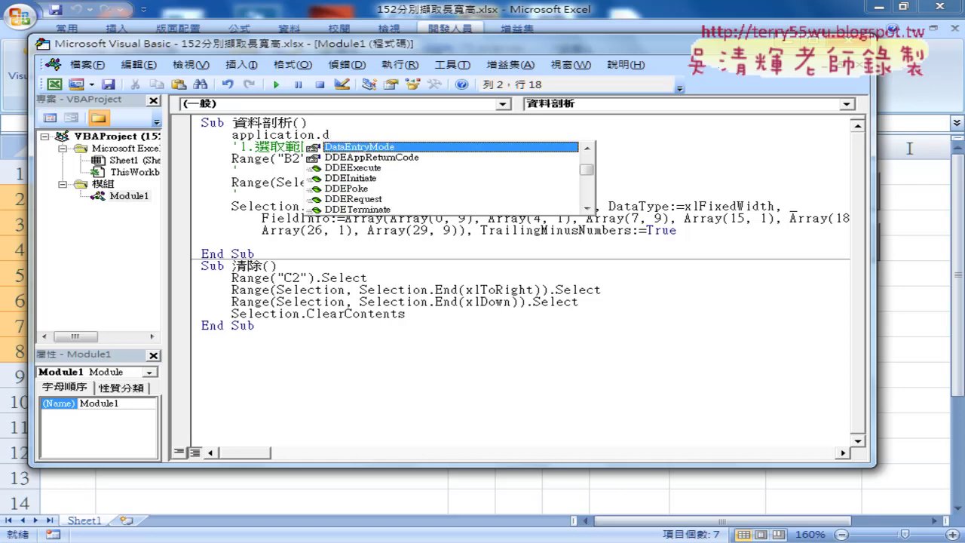
type("i")
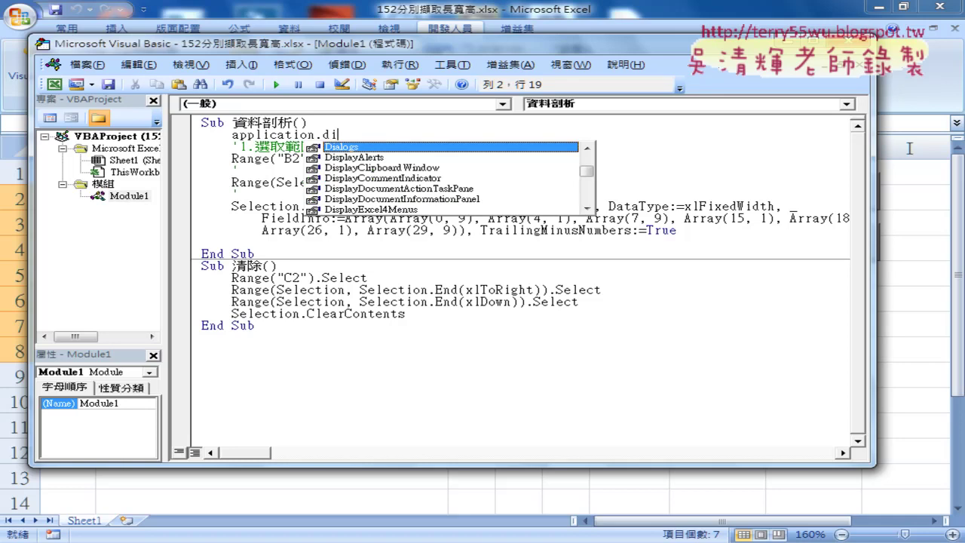
type("s")
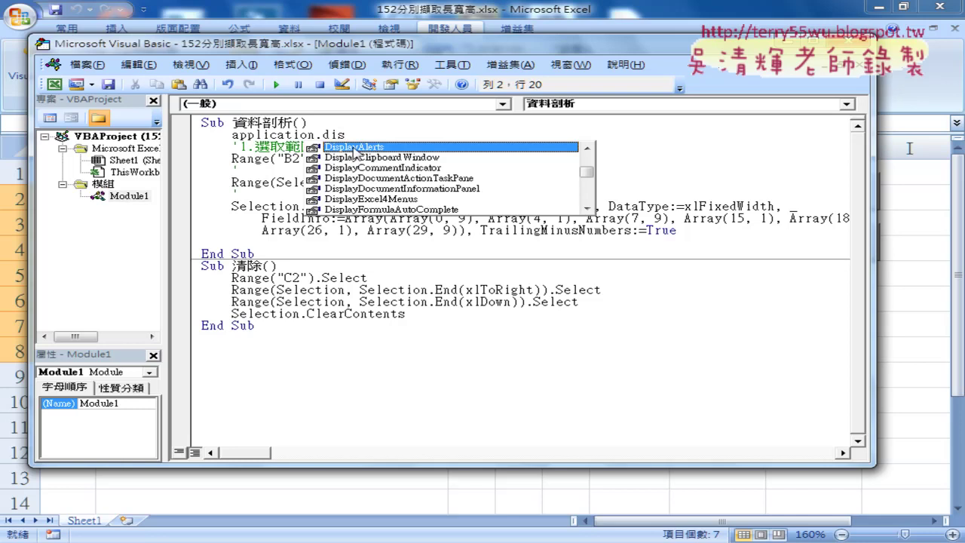
double_click(354, 147)
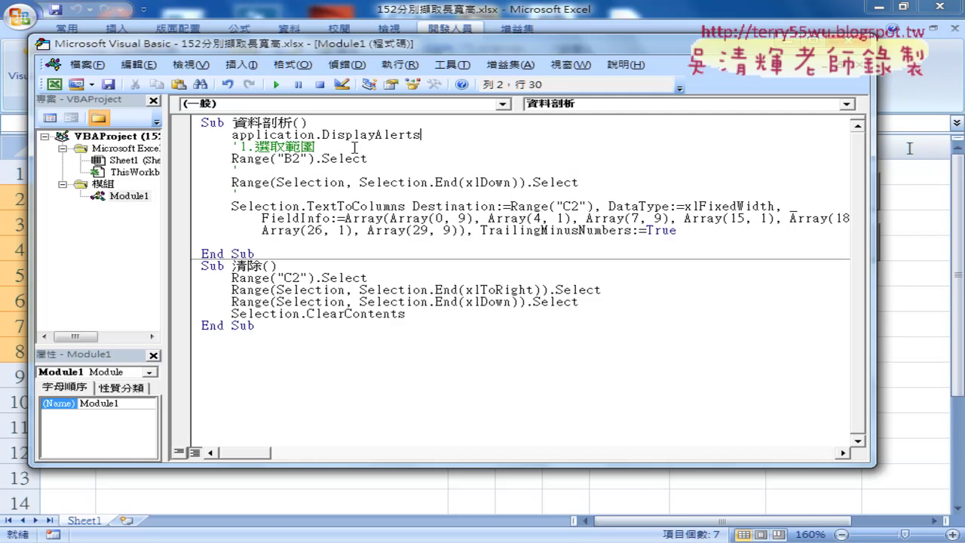
type("=")
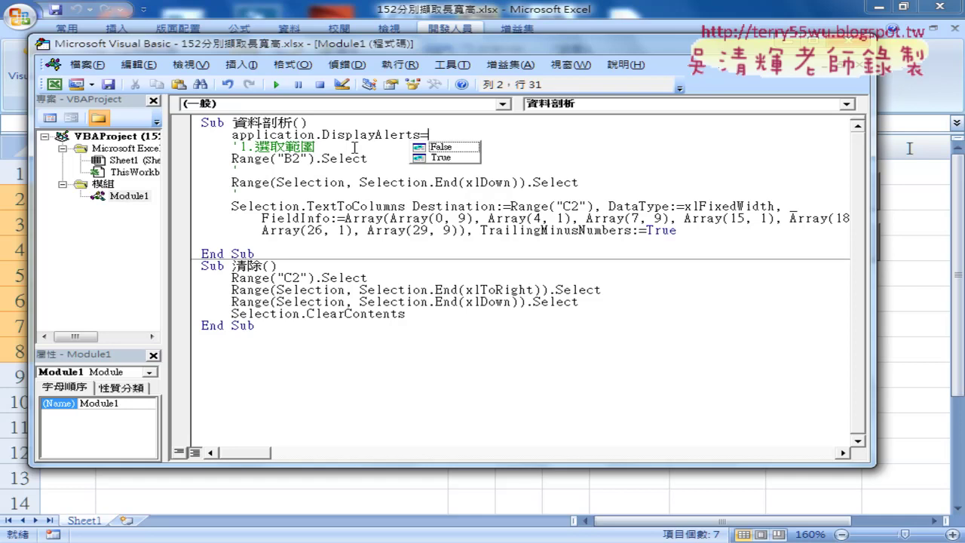
key("Down")
key("space")
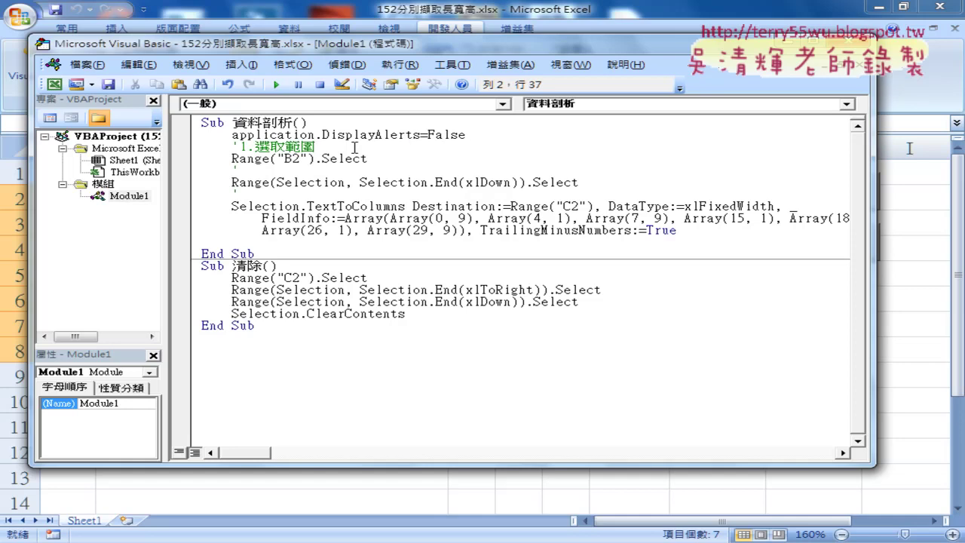
Step: Complete the line before End Sub as Application.DisplayAlerts = True
left_click(390, 229)
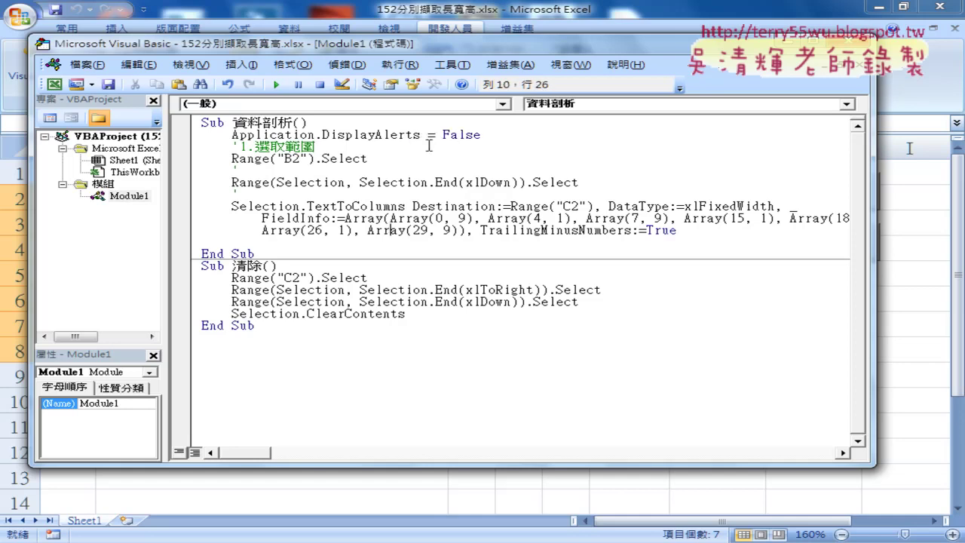
mouse_move(231, 136)
left_mouse_down()
mouse_move(421, 136)
mouse_move(340, 254)
left_mouse_up()
type("Application.DisplayAlerts")
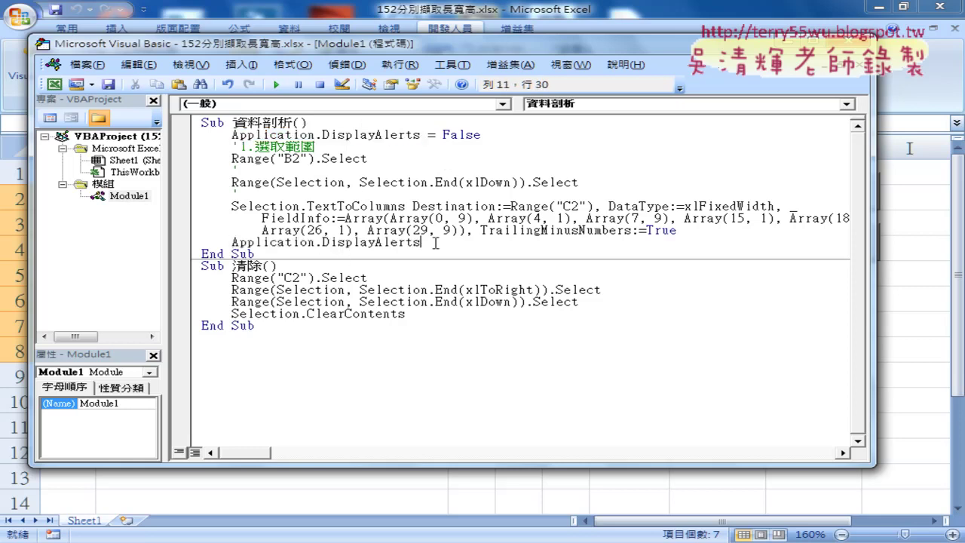
type("=")
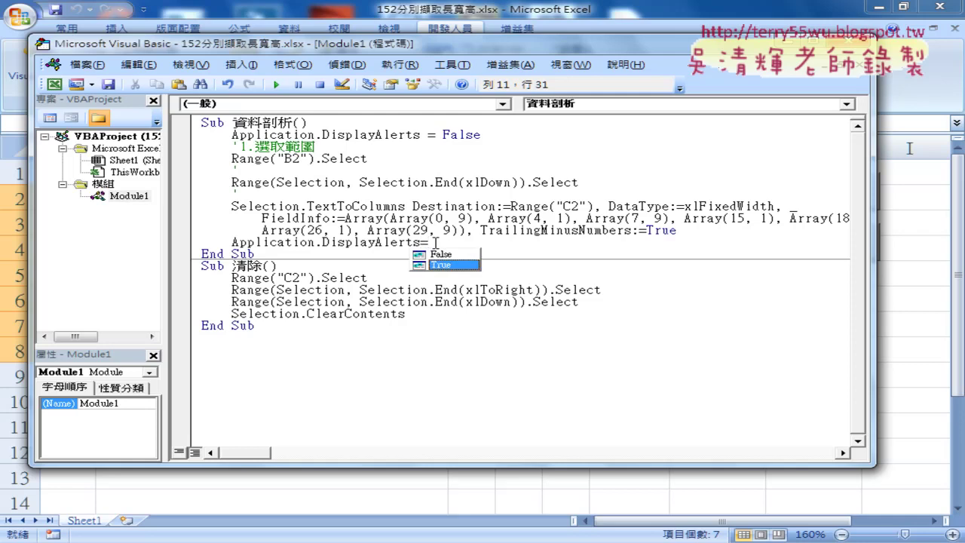
key("space")
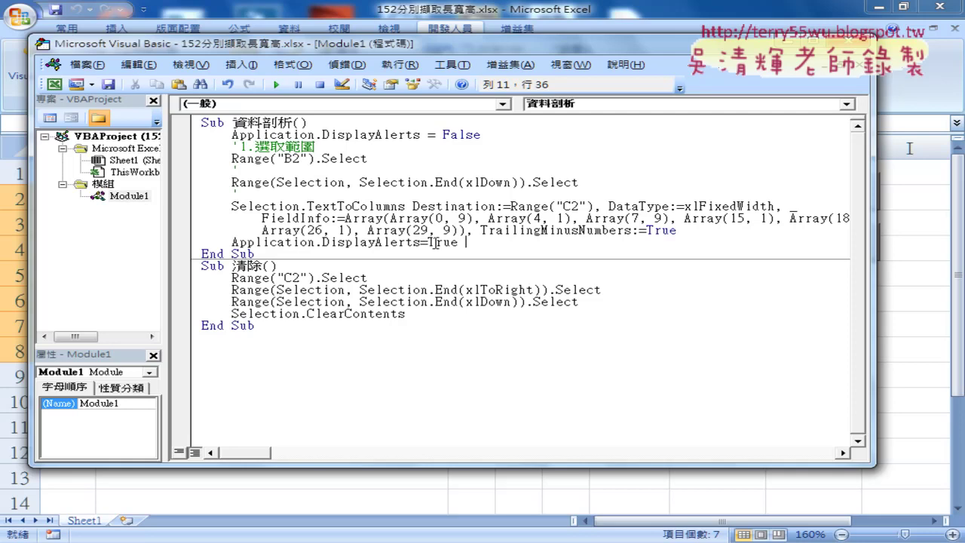
left_click(442, 326)
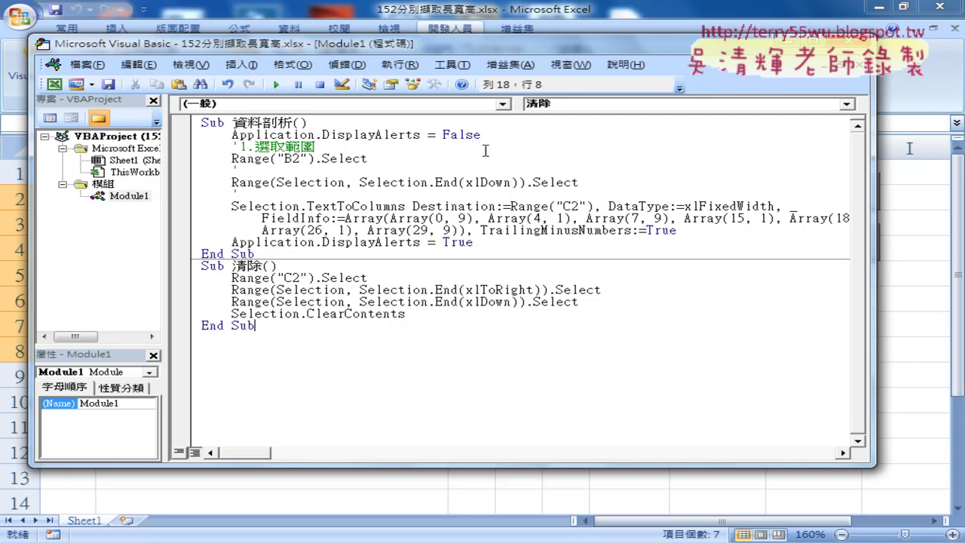
Step: Highlight Application, DisplayAlerts and its = False / = True values, then return to the worksheet
left_click_drag(482, 135, 416, 136)
left_click_drag(474, 243, 428, 242)
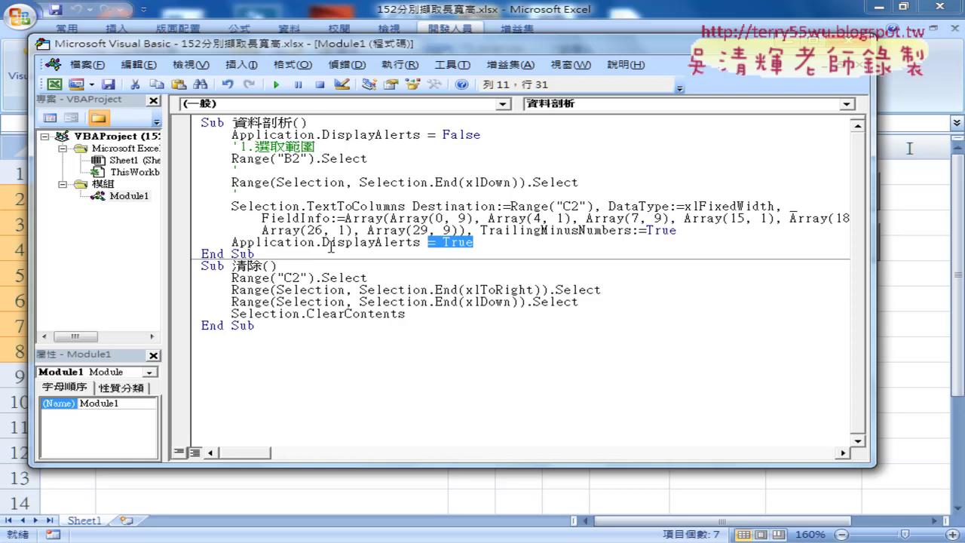
left_click_drag(233, 135, 315, 135)
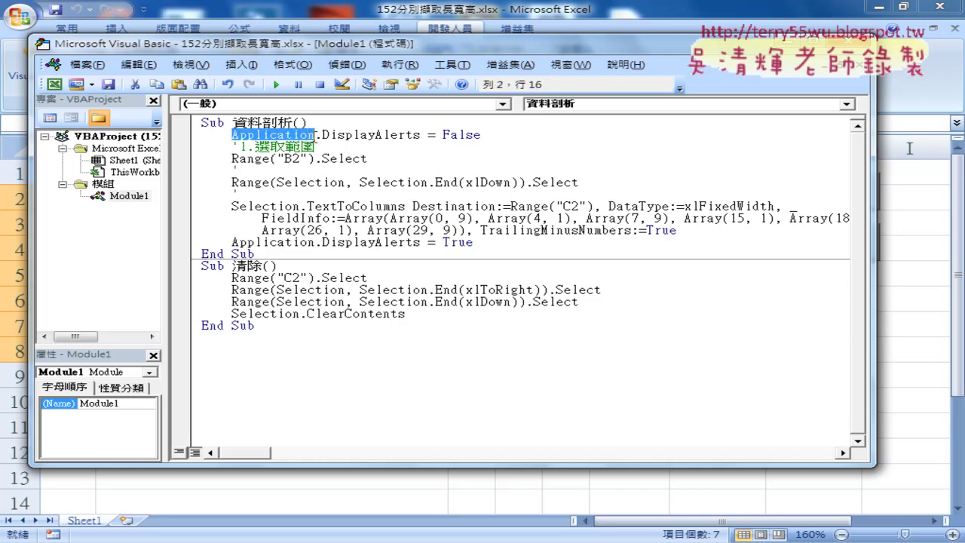
left_click_drag(323, 135, 420, 136)
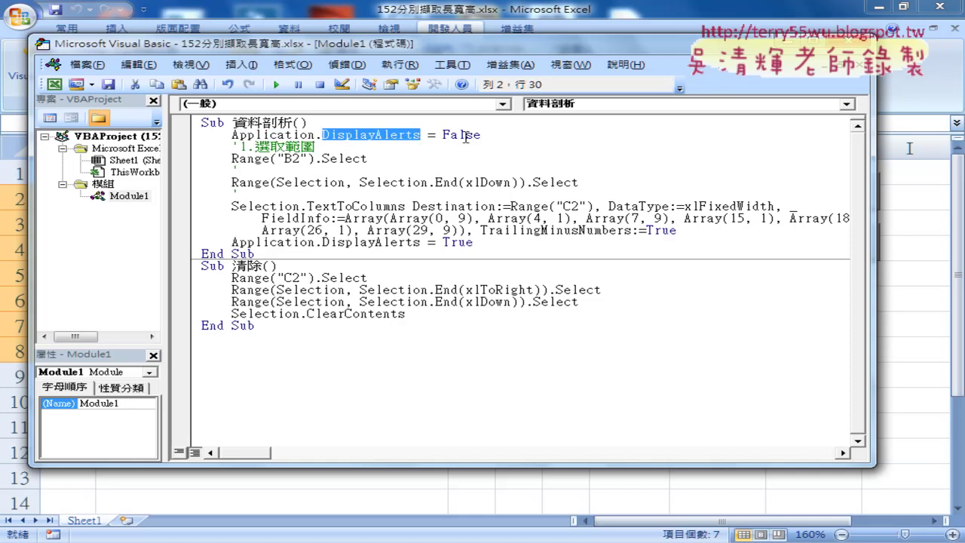
left_click_drag(481, 135, 428, 135)
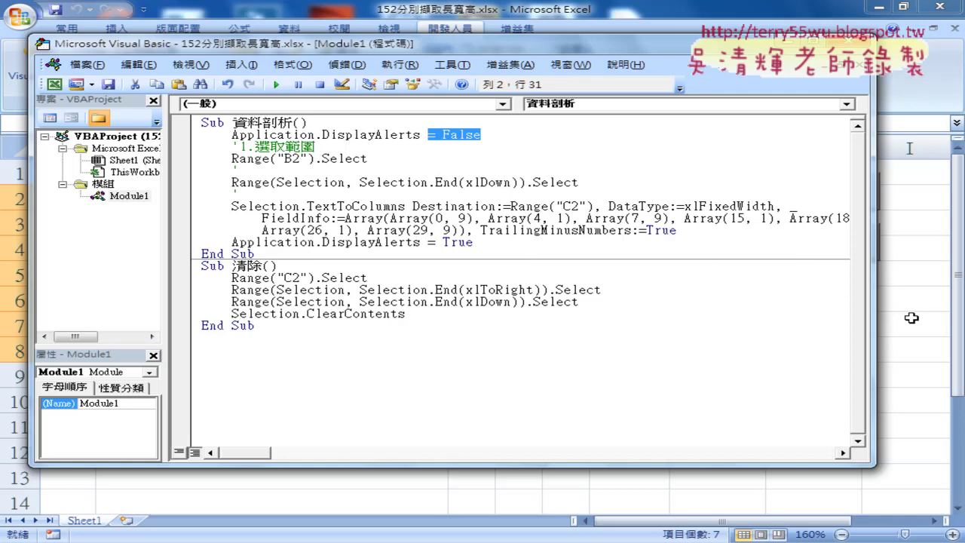
left_click(912, 318)
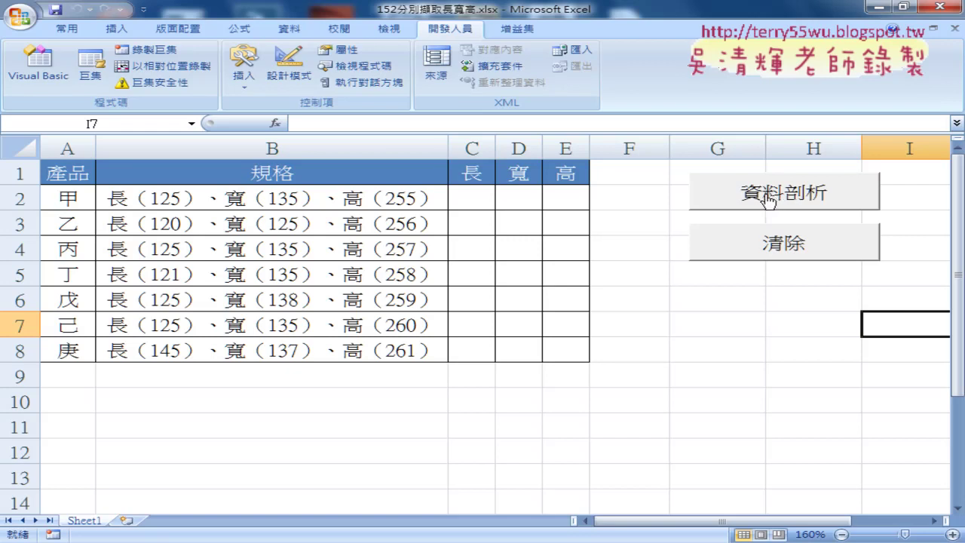
Step: Run the 資料剖析 macro, clear columns C–E with 清除, rerun it, then reopen Visual Basic
left_click(769, 201)
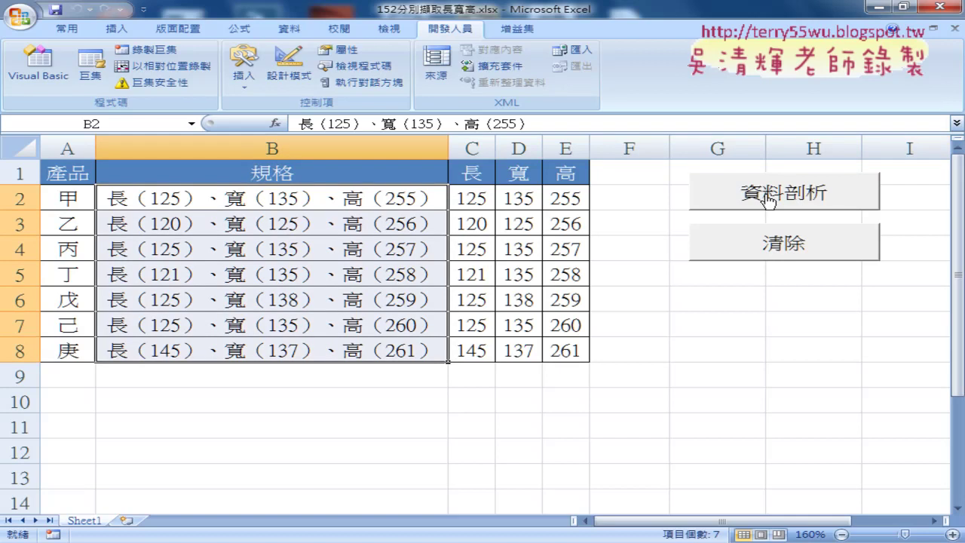
left_click(773, 240)
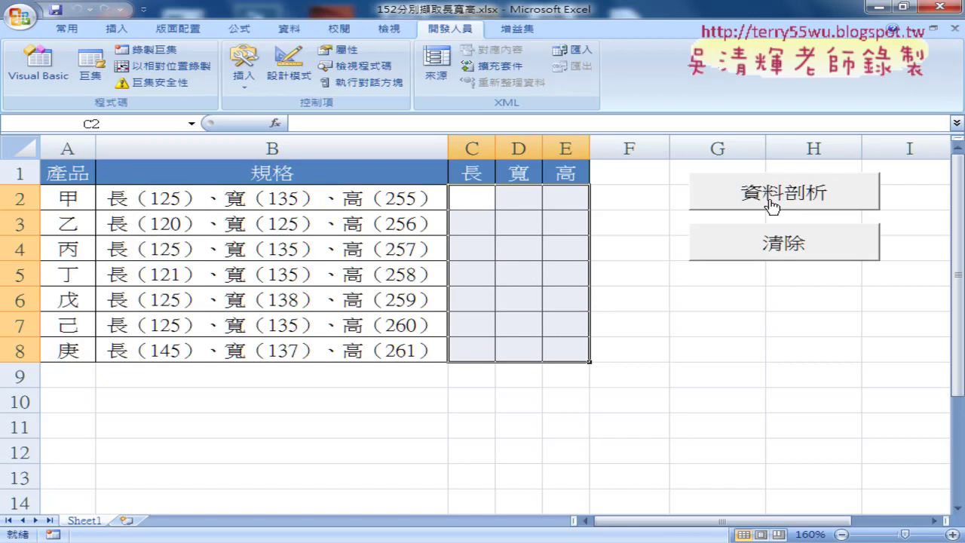
left_click(771, 204)
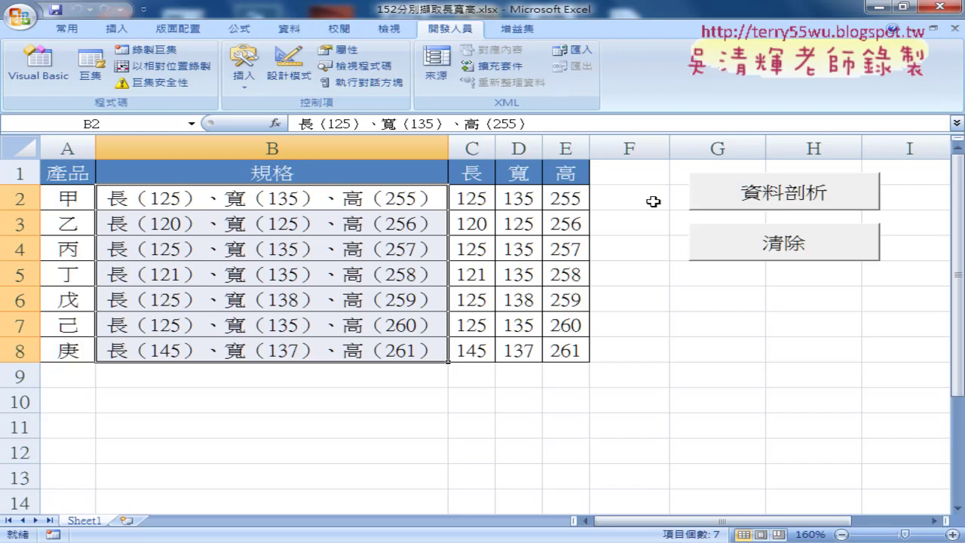
left_click(48, 81)
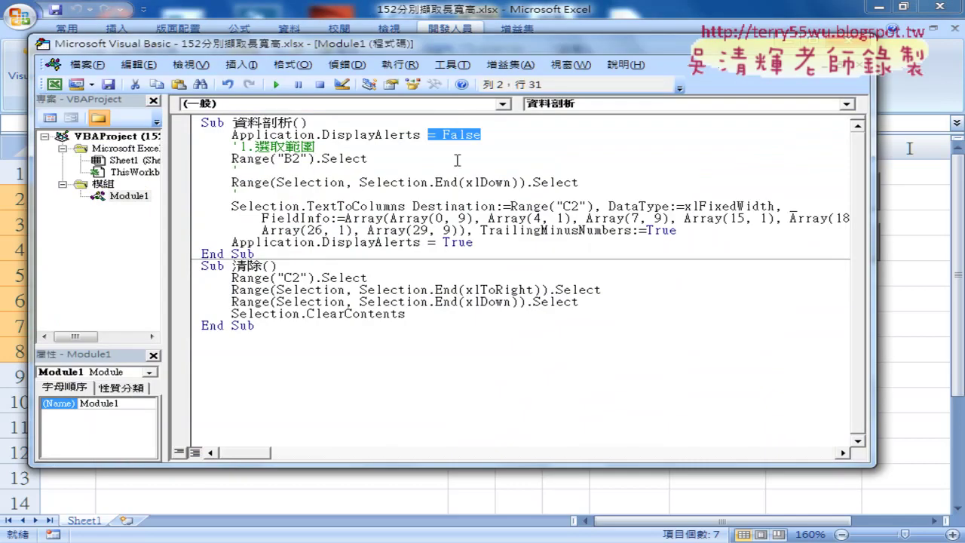
Step: Highlight the Application.DisplayAlerts = False line, then switch to the Google Docs notes
left_click_drag(487, 135, 235, 142)
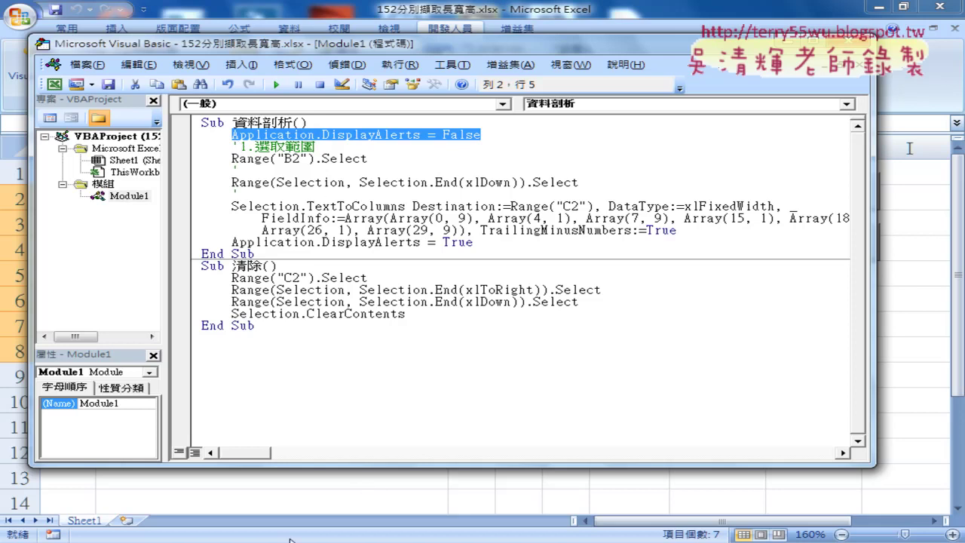
key("alt+Tab")
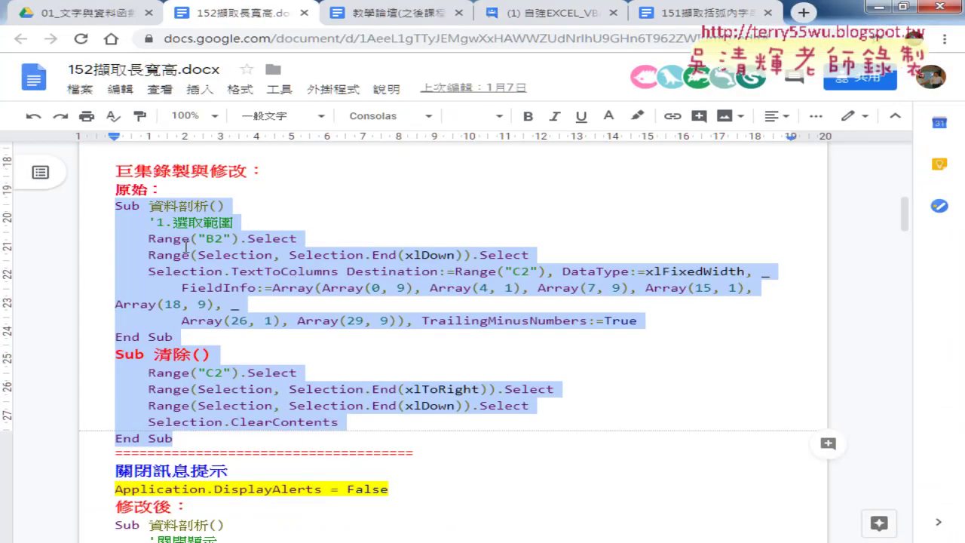
Step: Highlight the DisplayAlerts = False line in the 修改後 notes code, then go to the Google Drive tab
scroll(203, 270, "down", 3)
left_click_drag(389, 265, 116, 267)
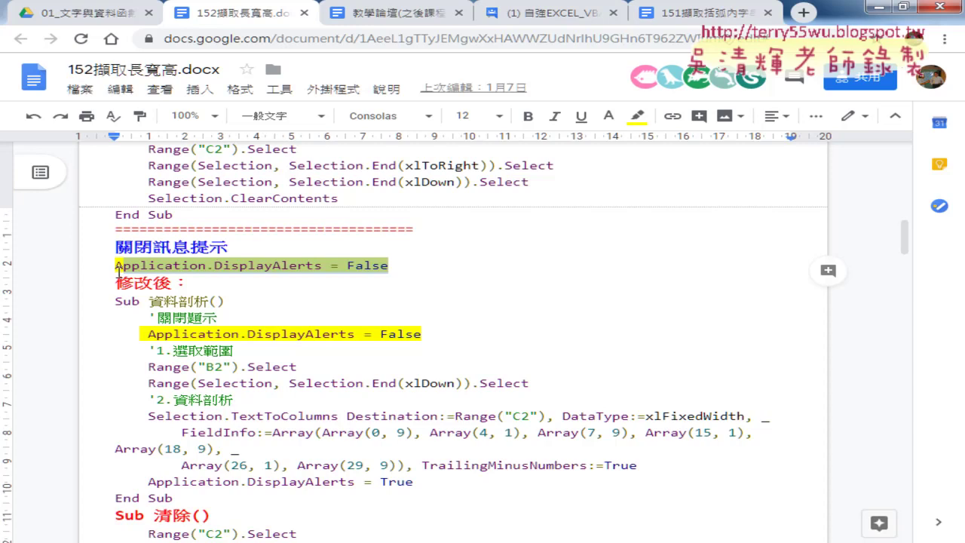
left_click(87, 13)
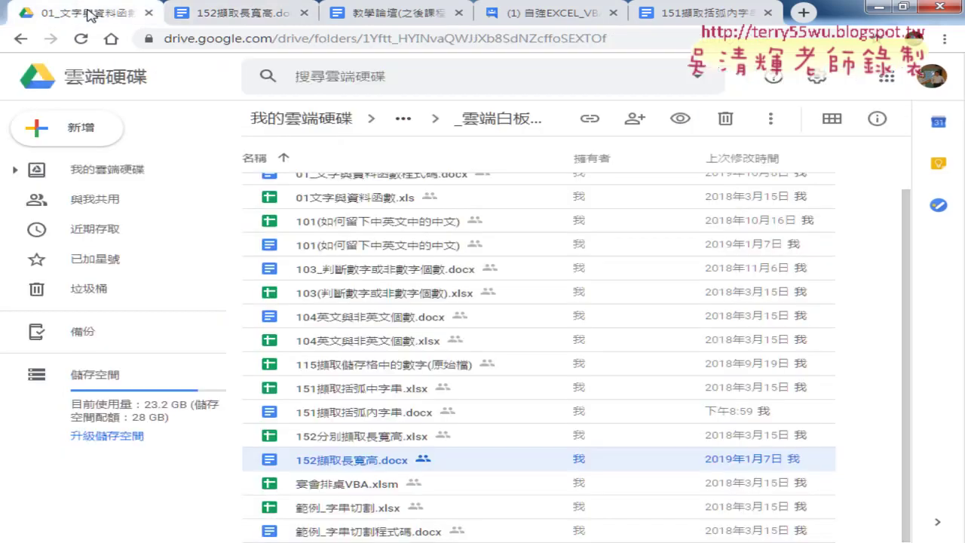
left_click(275, 539)
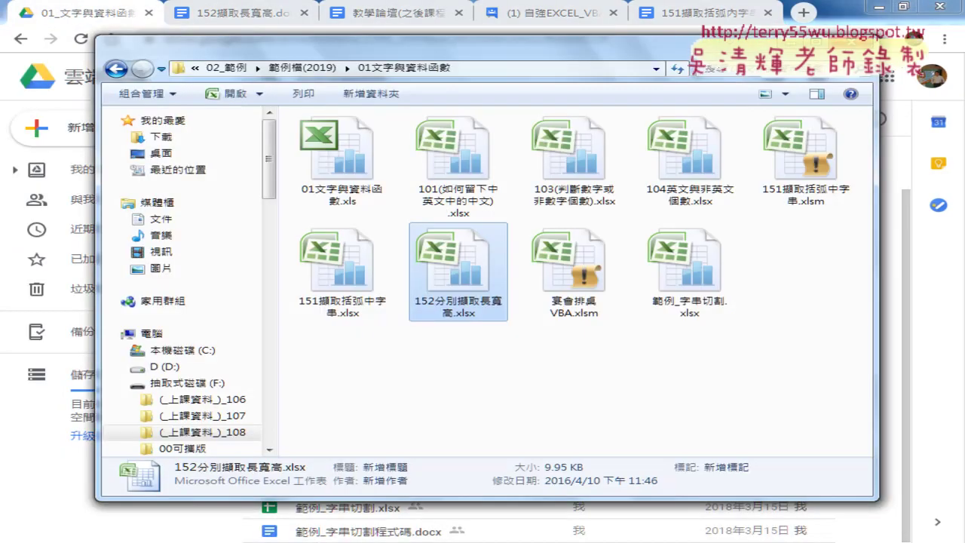
left_click(304, 67)
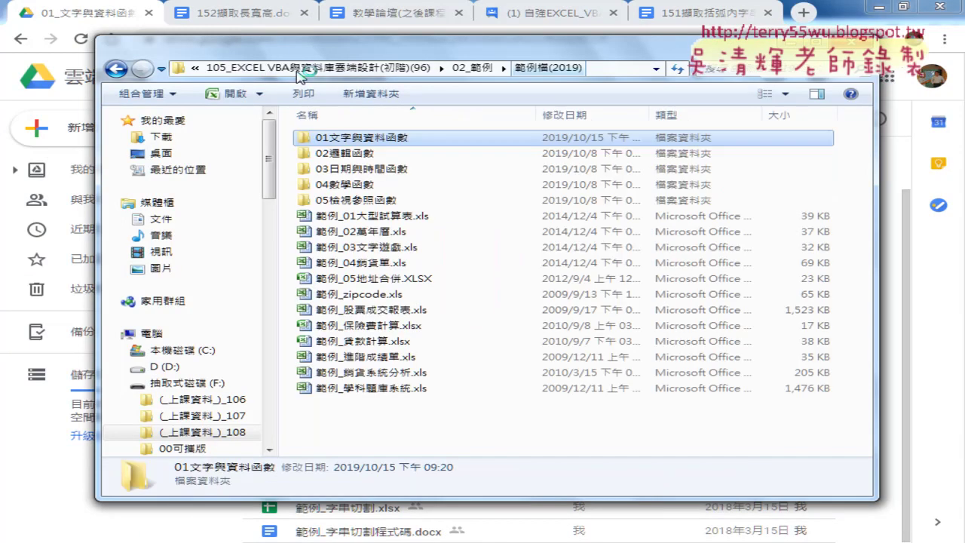
double_click(385, 158)
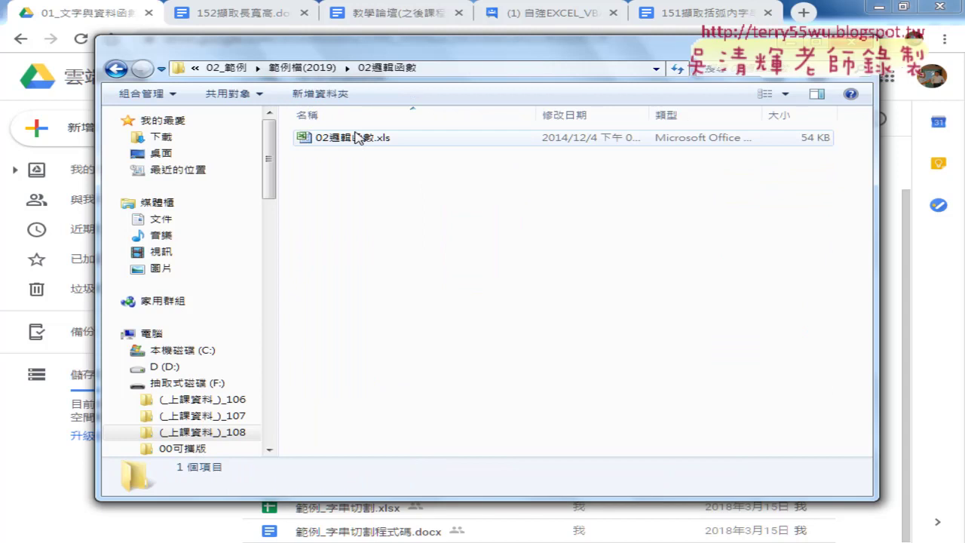
left_click(367, 139)
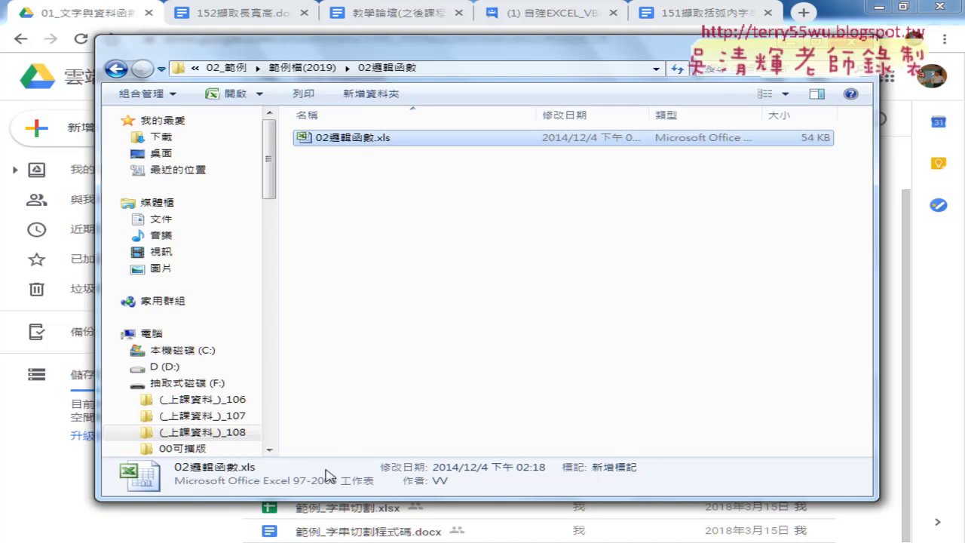
key("Escape")
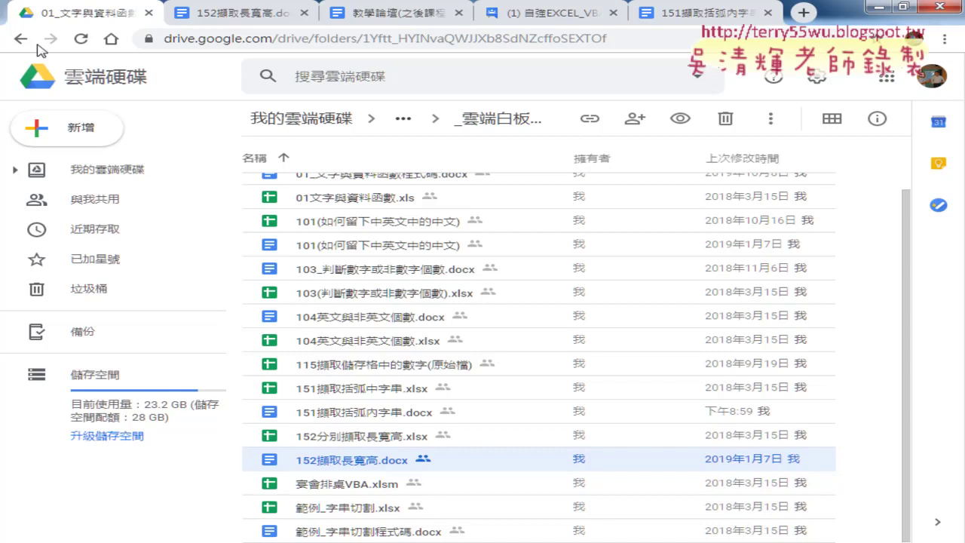
Step: Go back to _雲端白板畫面, open the 02_邏輯函數 folder and select 程式碼.docx
left_click(20, 38)
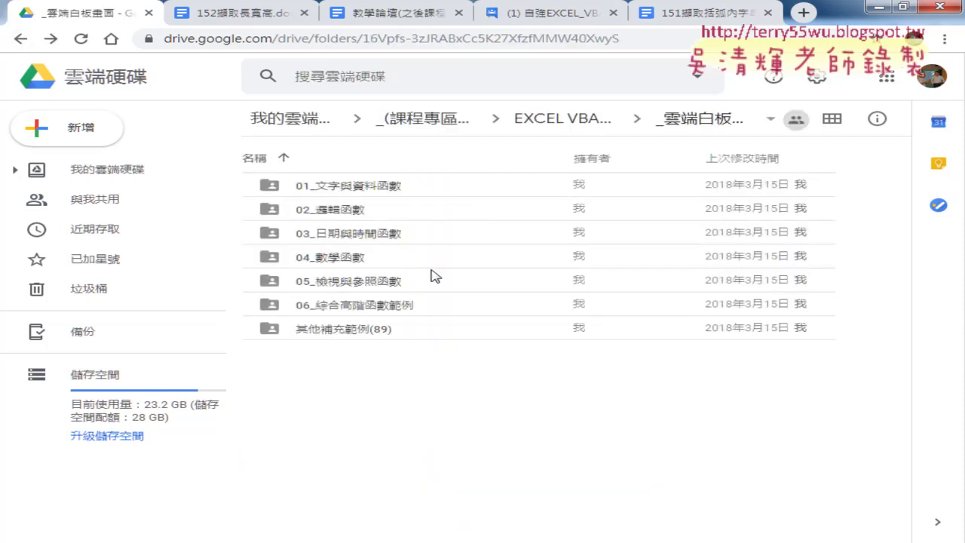
double_click(362, 211)
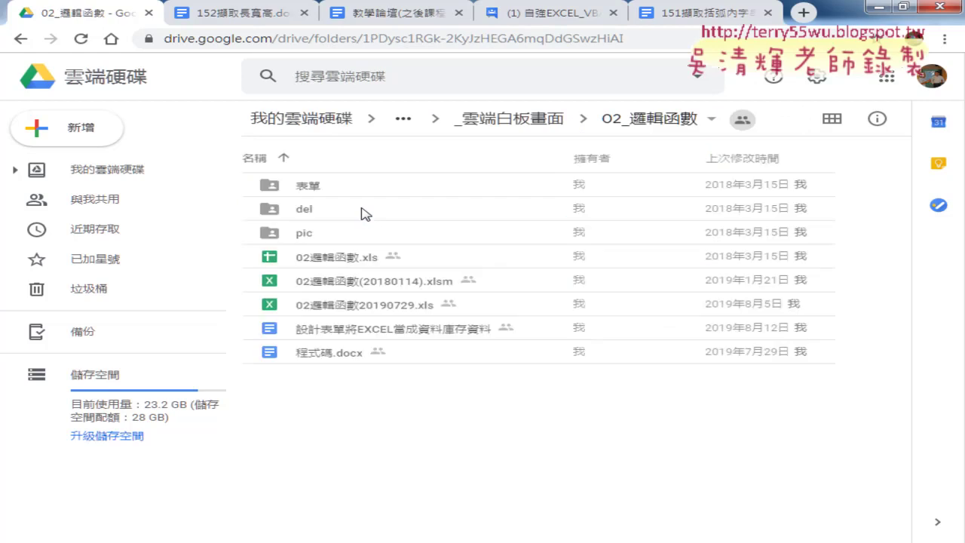
left_click(350, 356)
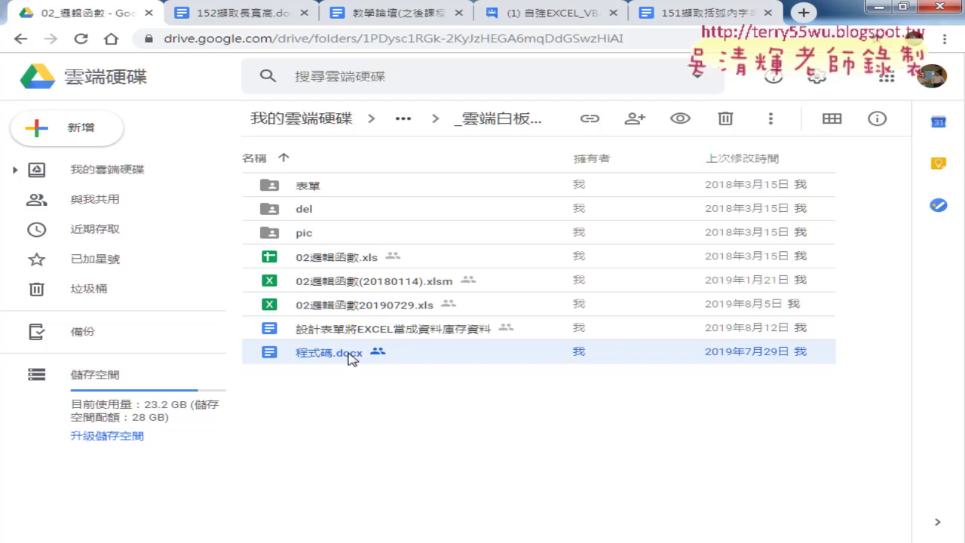